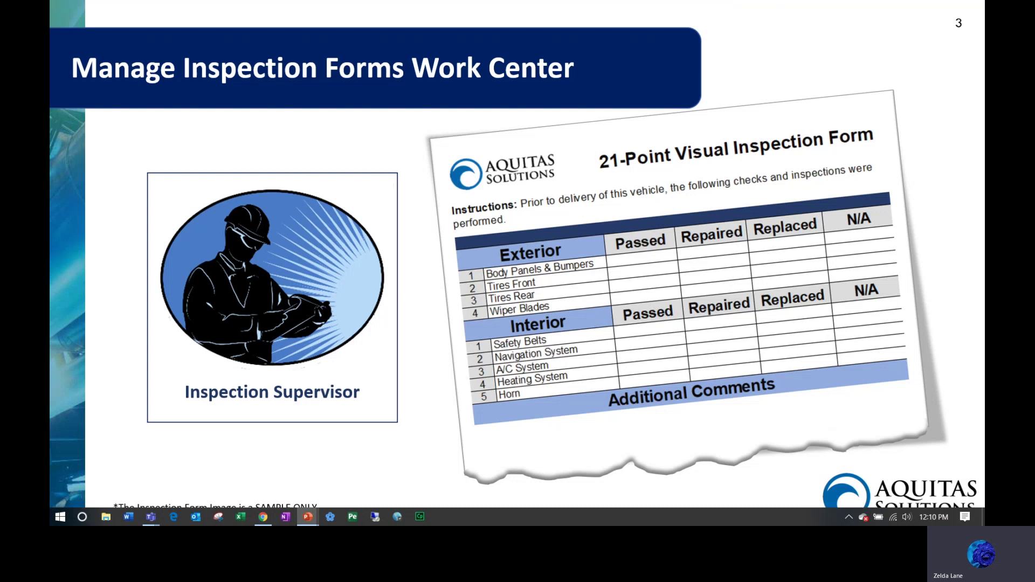
Advance the slideshow from the Inspection Forms Work Center slide to the DEMO slide.
key(Right)
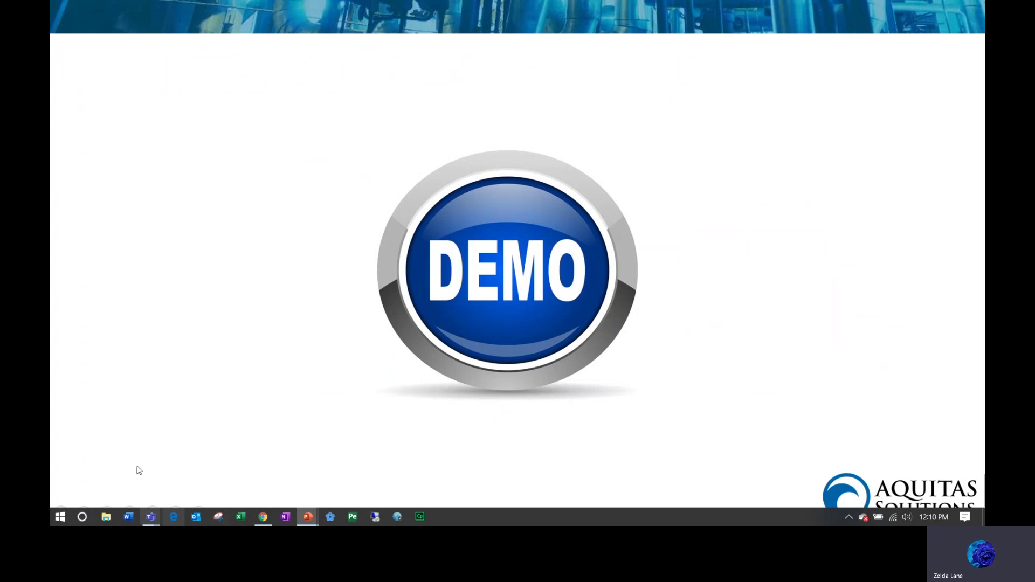
Sign in to Maximo in Chrome with the user name and password.
click(263, 516)
click(447, 228)
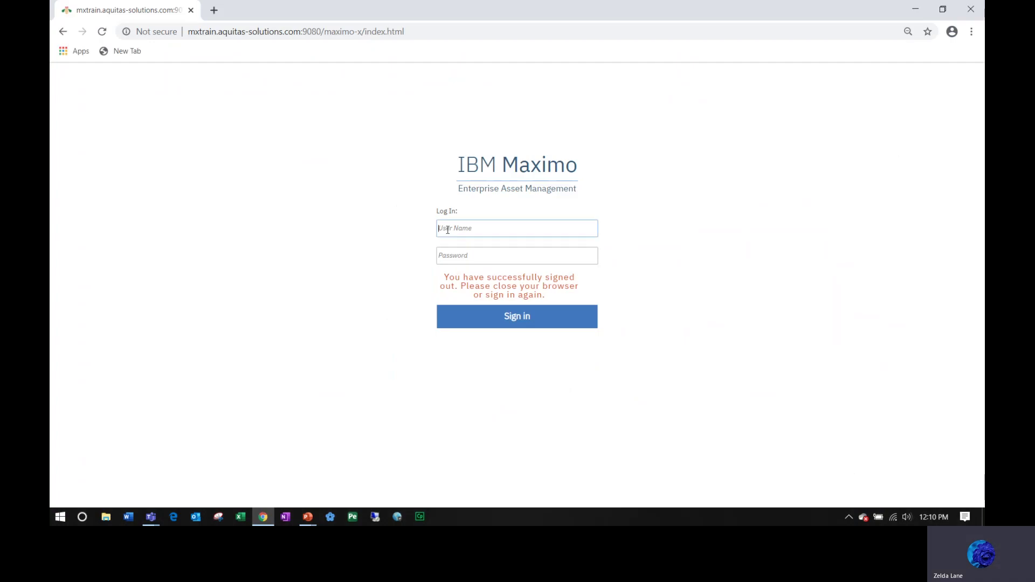
key(Return)
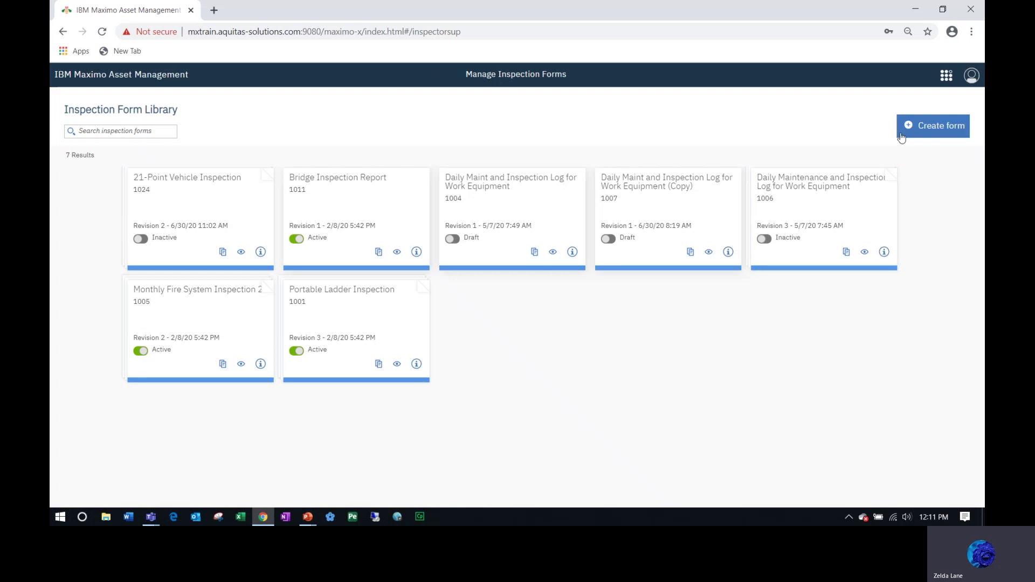
Create a new form named '21-Point Vehicle Inspection Form' with form type Inspection.
click(934, 128)
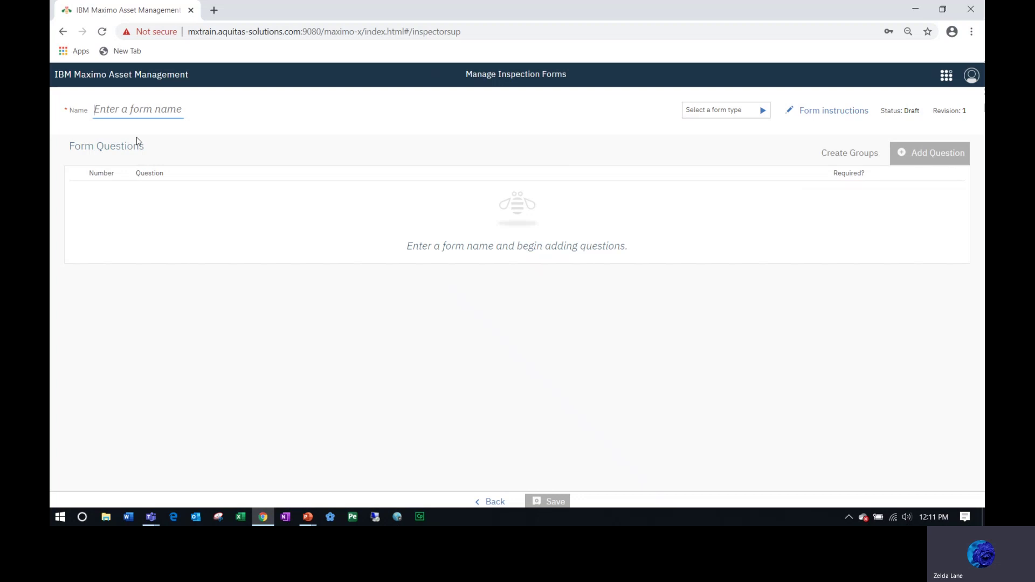
click(126, 109)
text(21-)
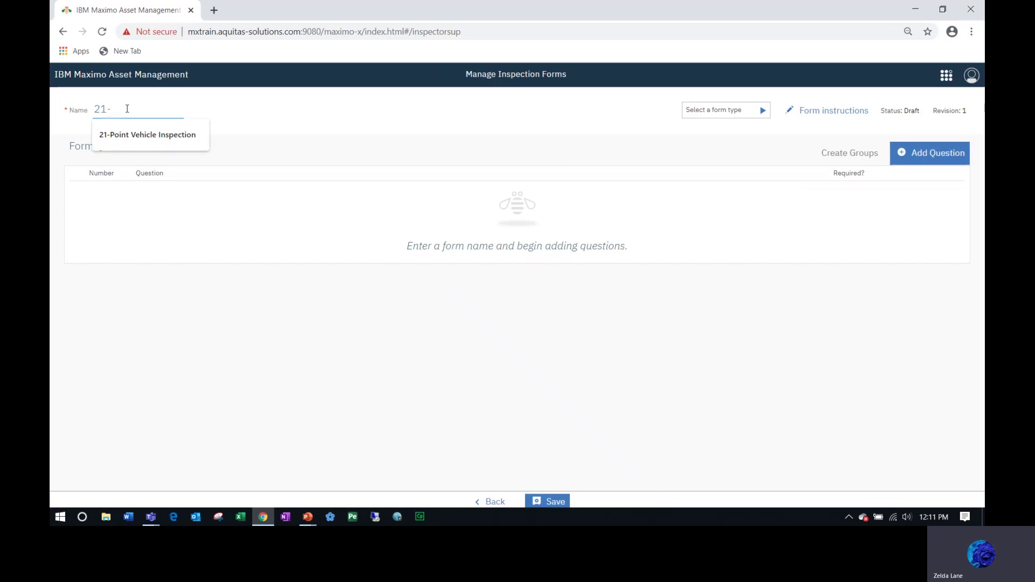
click(131, 139)
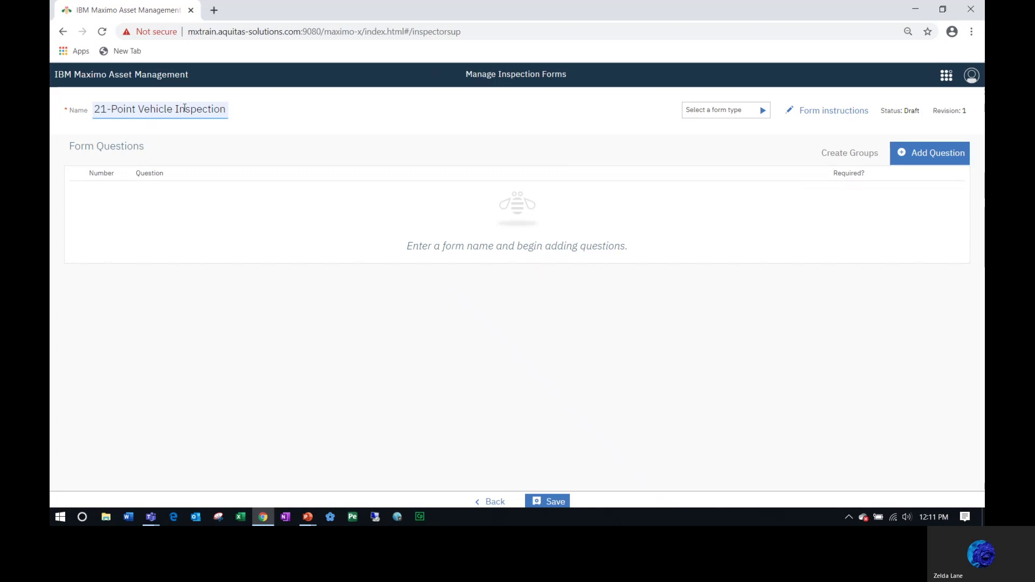
text(Form)
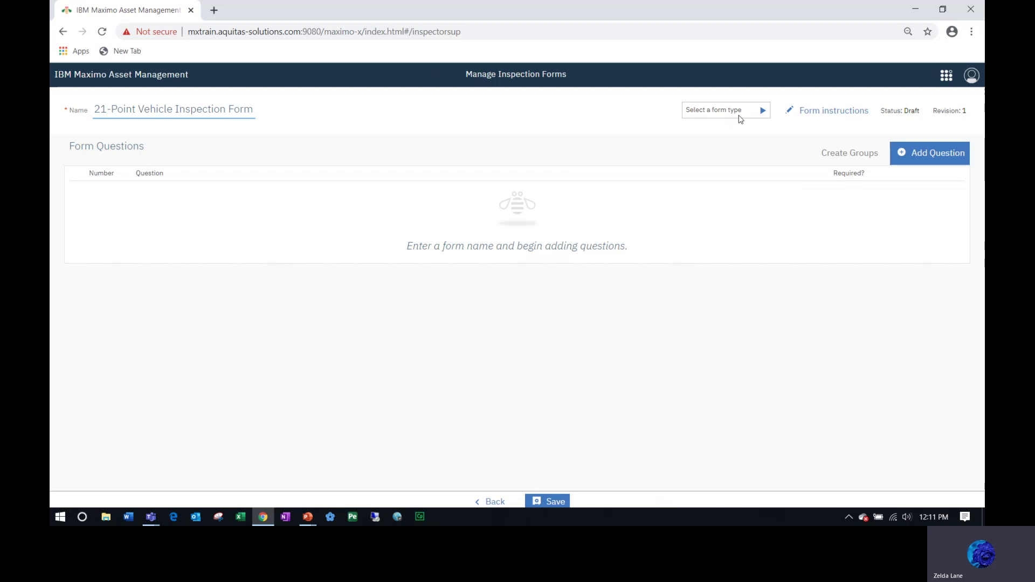
click(763, 112)
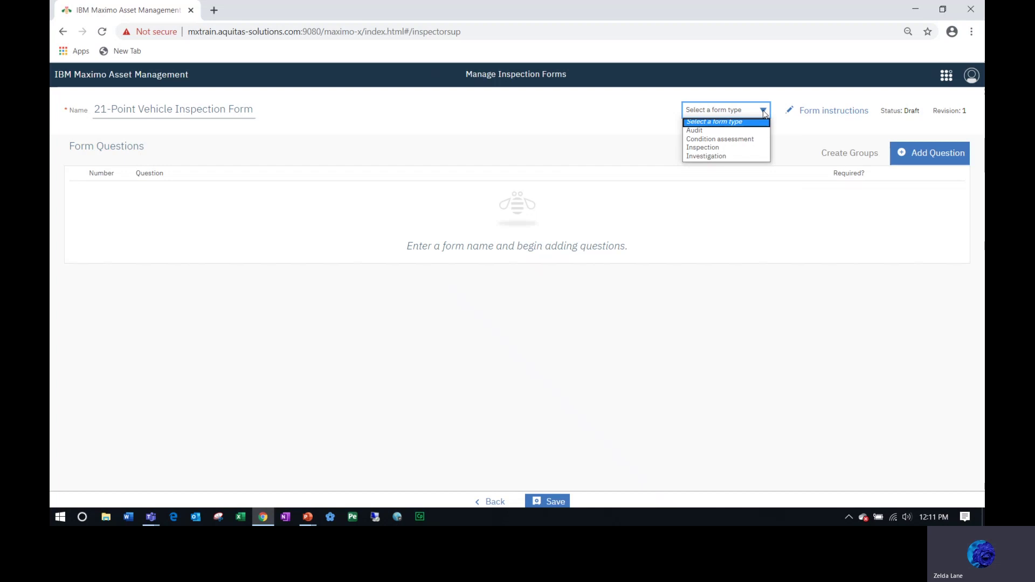
click(704, 149)
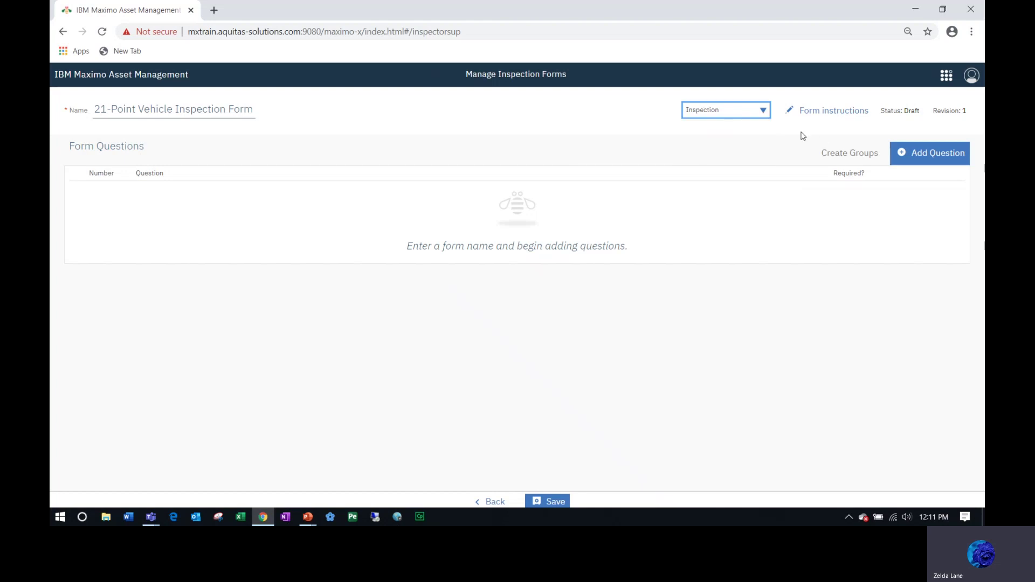
Save form instructions reading 'Complete the inspection form prior to driving the vehicle.'.
click(833, 113)
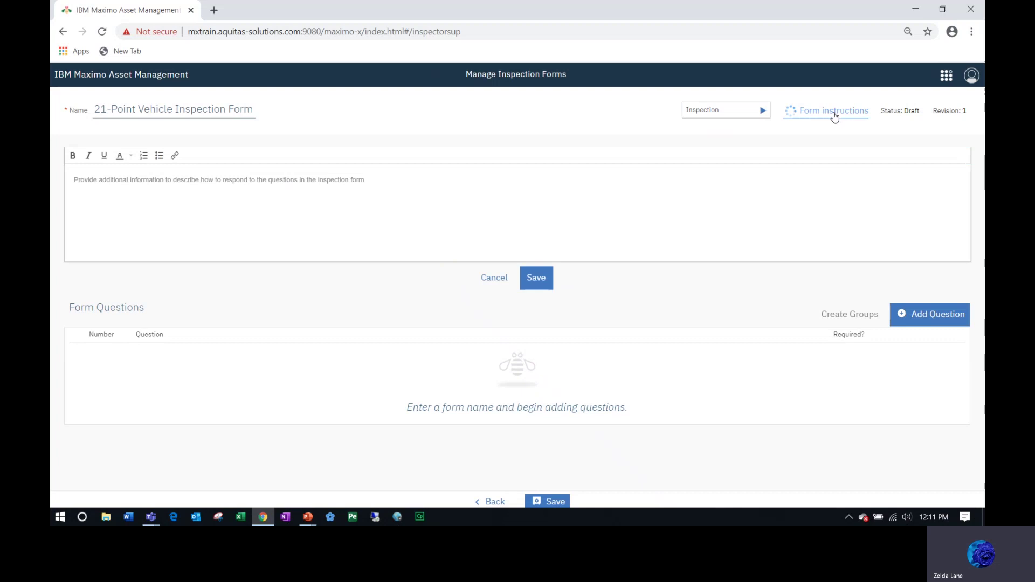
click(281, 183)
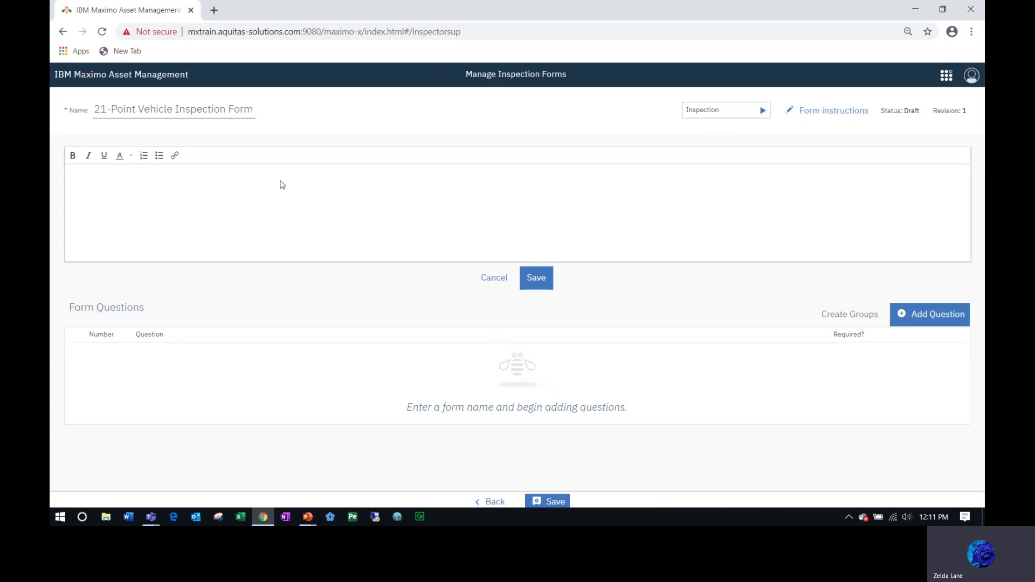
text(Compelte)
key(BackSpace)
key(BackSpace)
key(BackSpace)
text(lete )
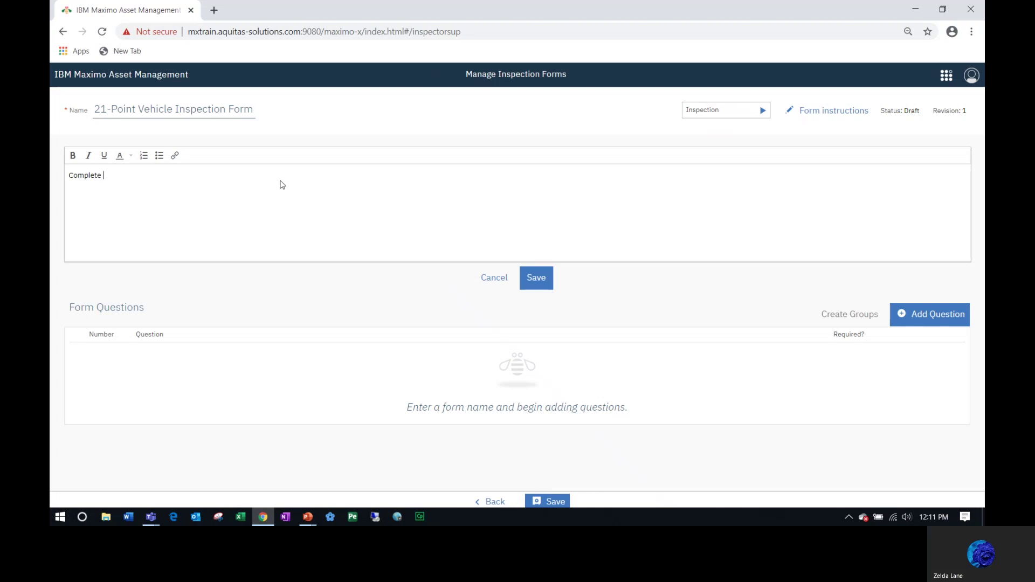
text(the inspection)
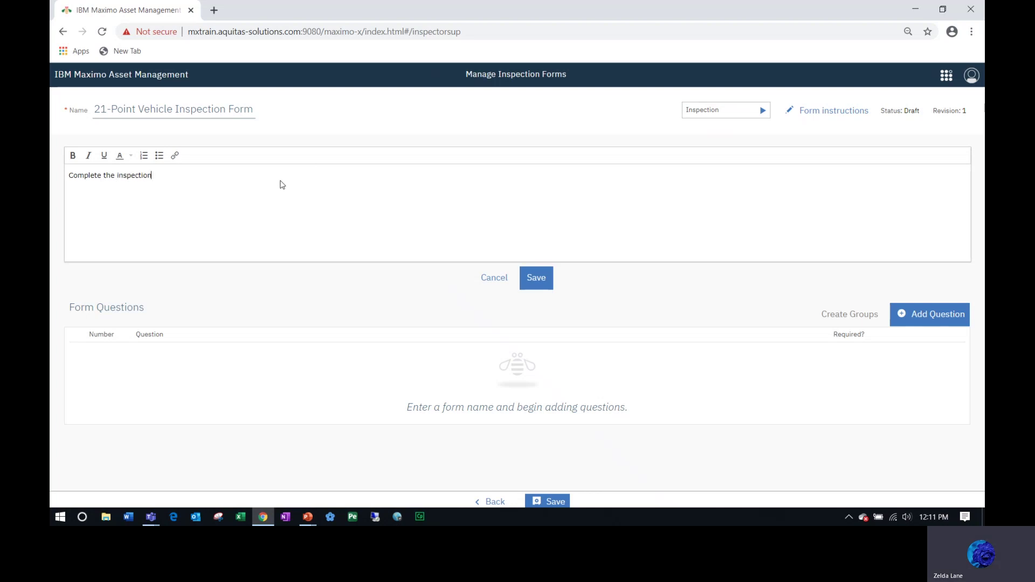
text( form prior to dri)
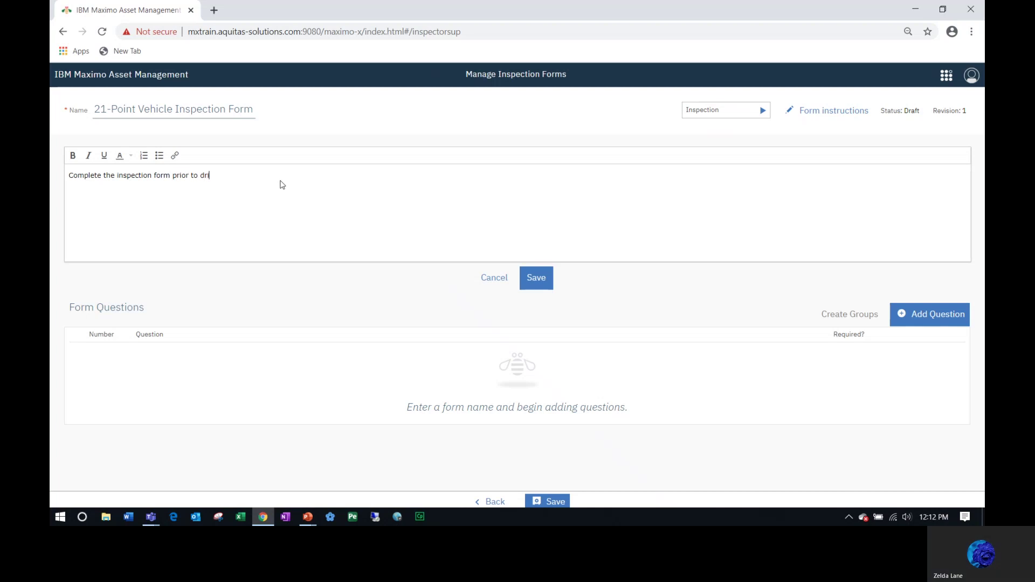
text(ving the vech)
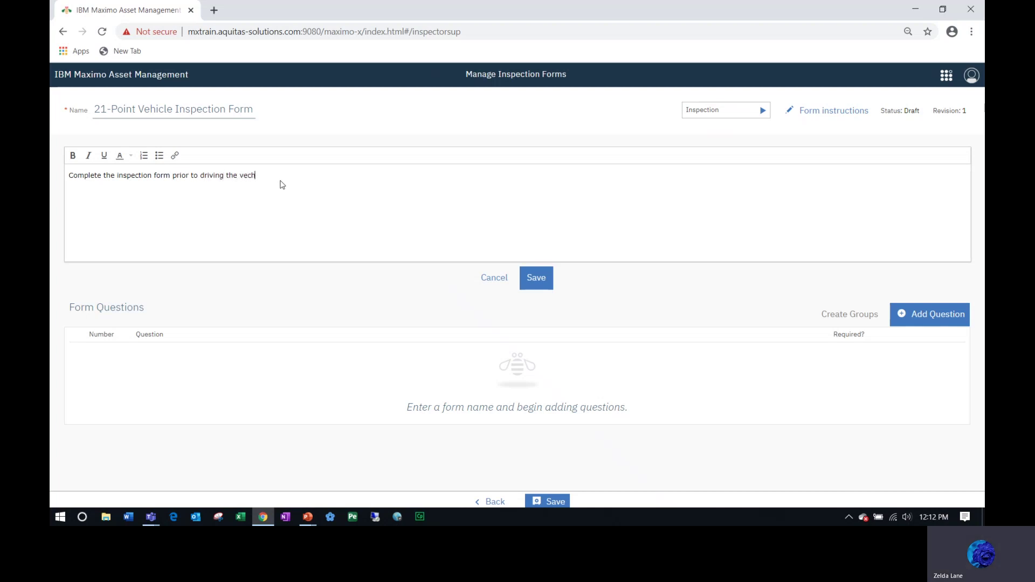
key(BackSpace)
key(BackSpace)
text(hilc)
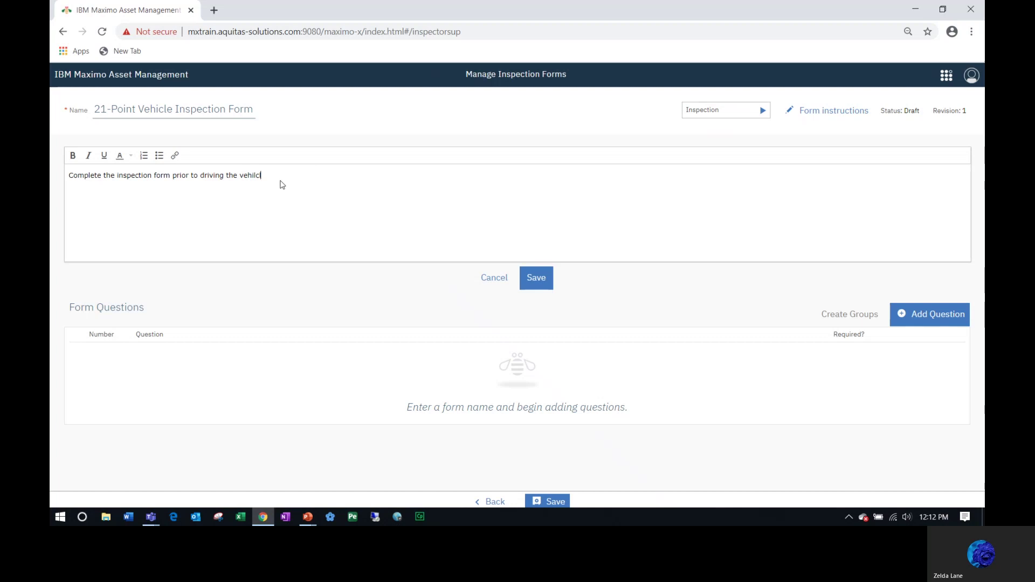
key(BackSpace)
key(BackSpace)
text(cle.)
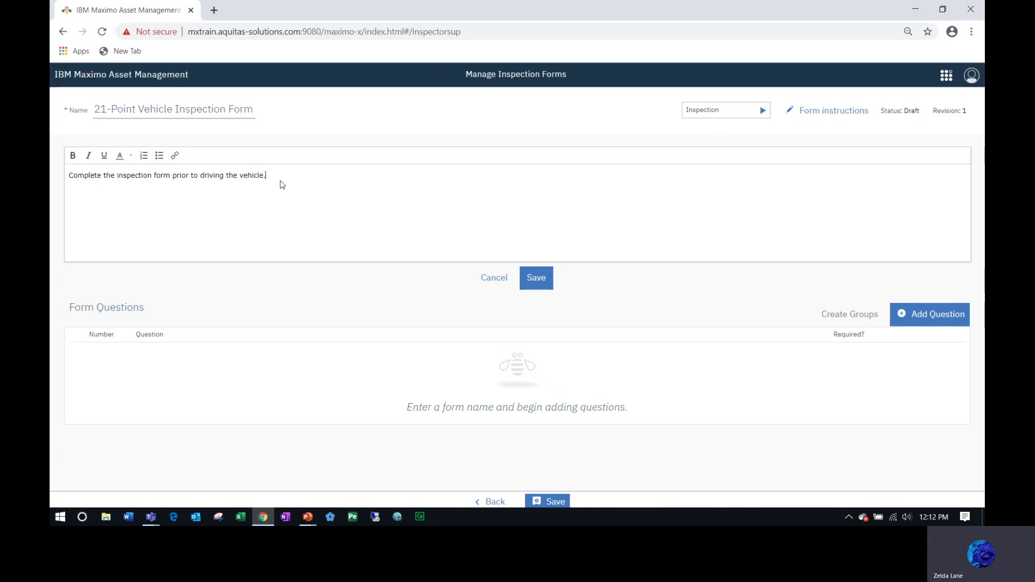
click(539, 285)
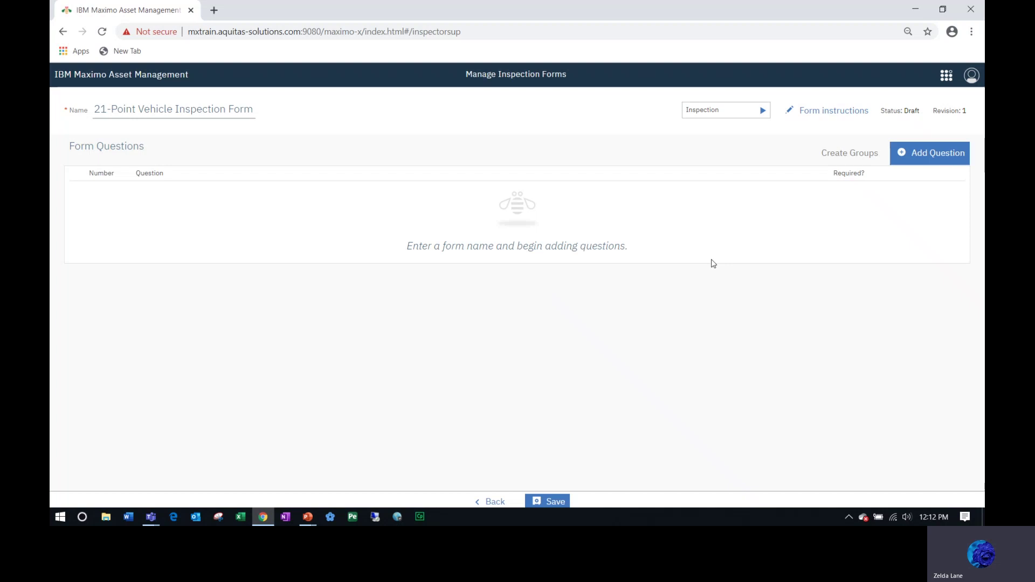
Add a new question to the draft form to open the question editor.
click(923, 158)
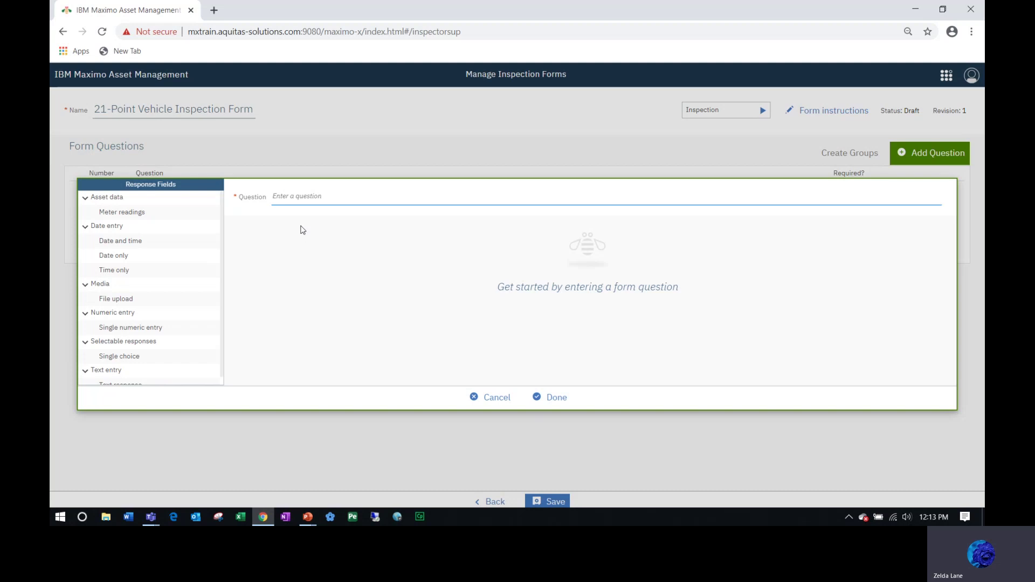
Create single-choice question 'Check Tire Tread', description 'Check the front and rear tires', options Pass/Fail.
click(123, 359)
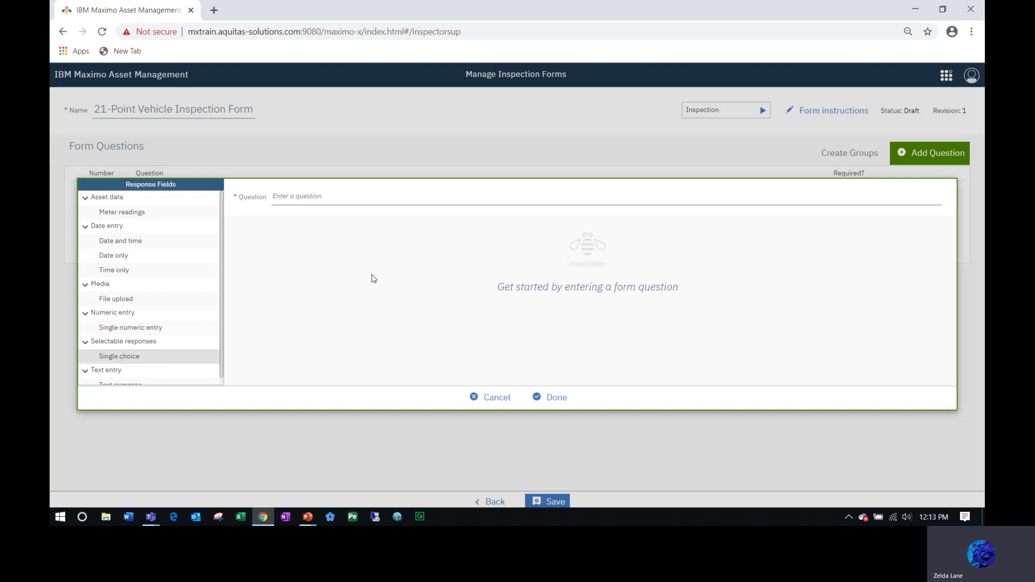
click(331, 195)
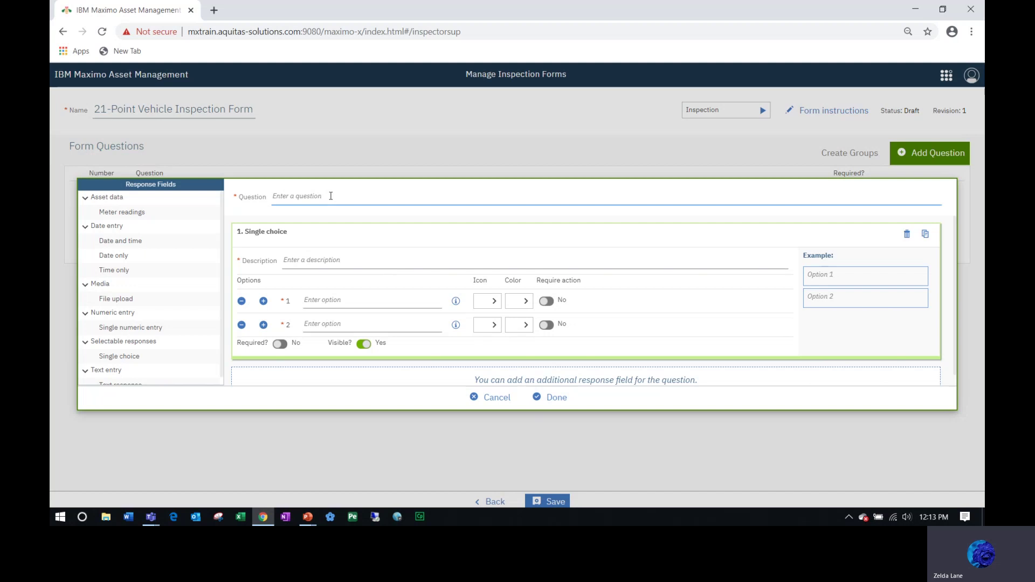
text(Check Tire Tread)
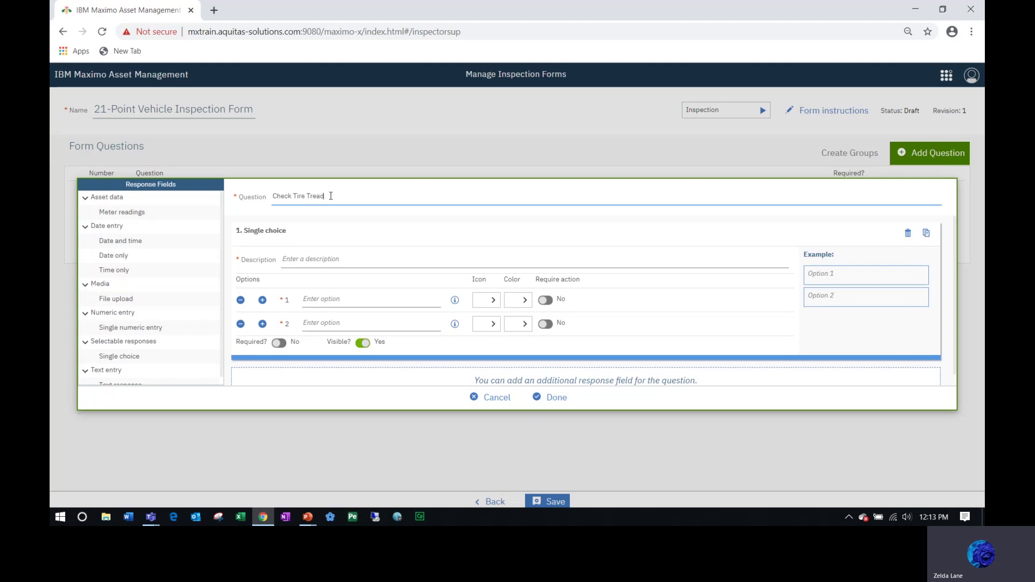
click(310, 262)
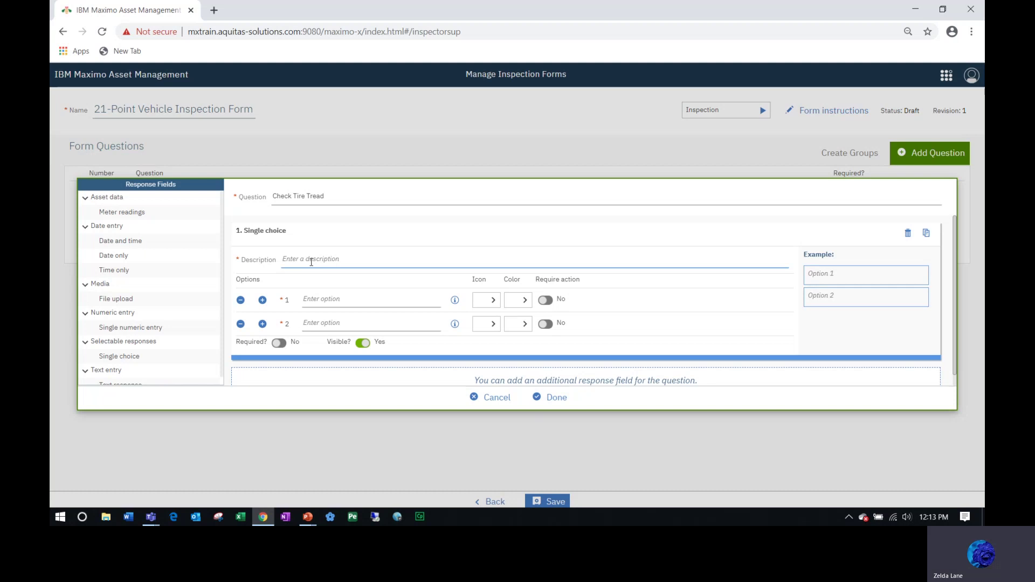
text(Check the front and rear tires)
click(316, 300)
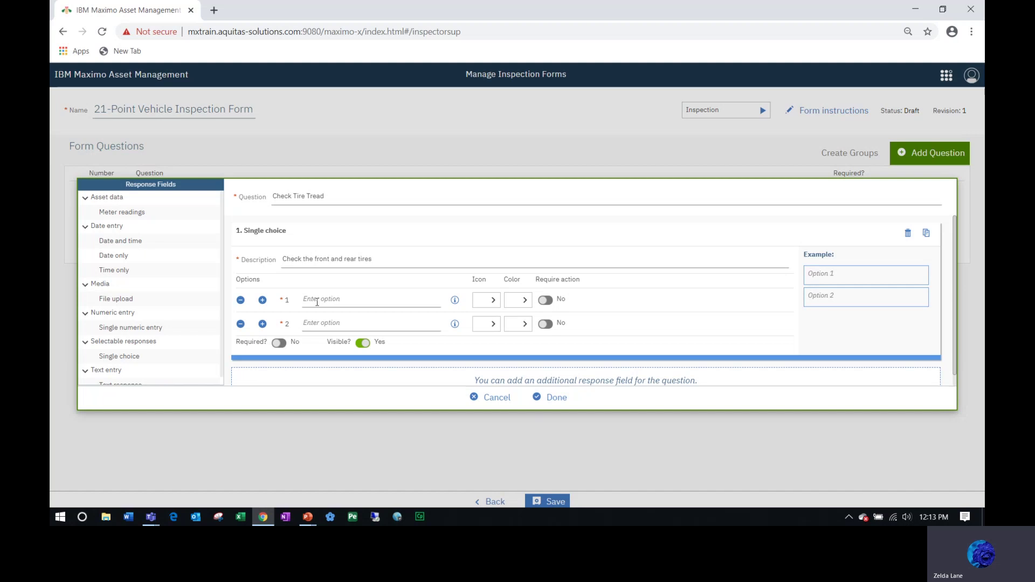
text(Pass)
click(316, 324)
text(Fail)
Give Pass a check icon and Fail a circled-X icon, make it required, and save.
click(493, 305)
click(495, 315)
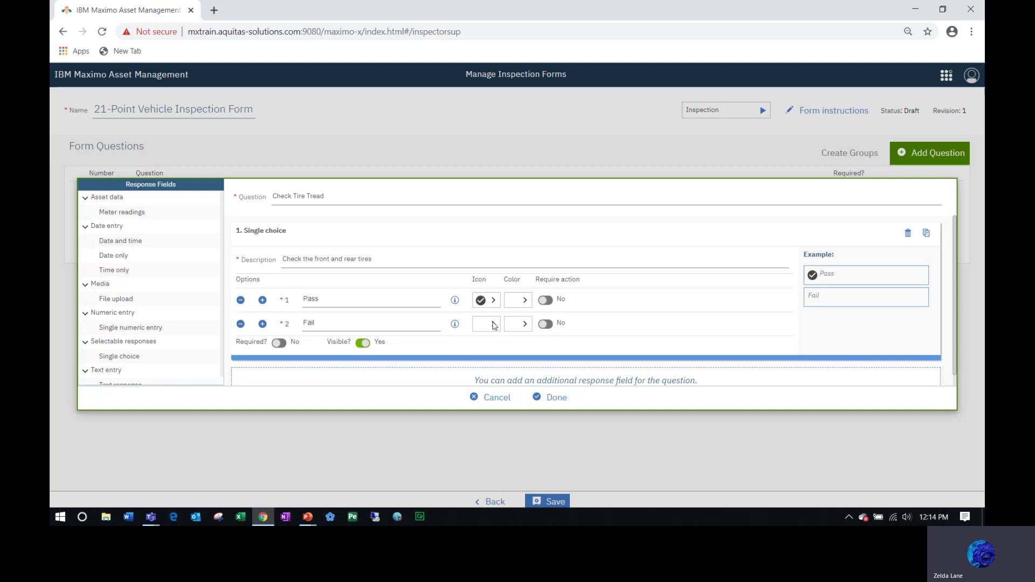
click(493, 323)
click(502, 335)
click(282, 346)
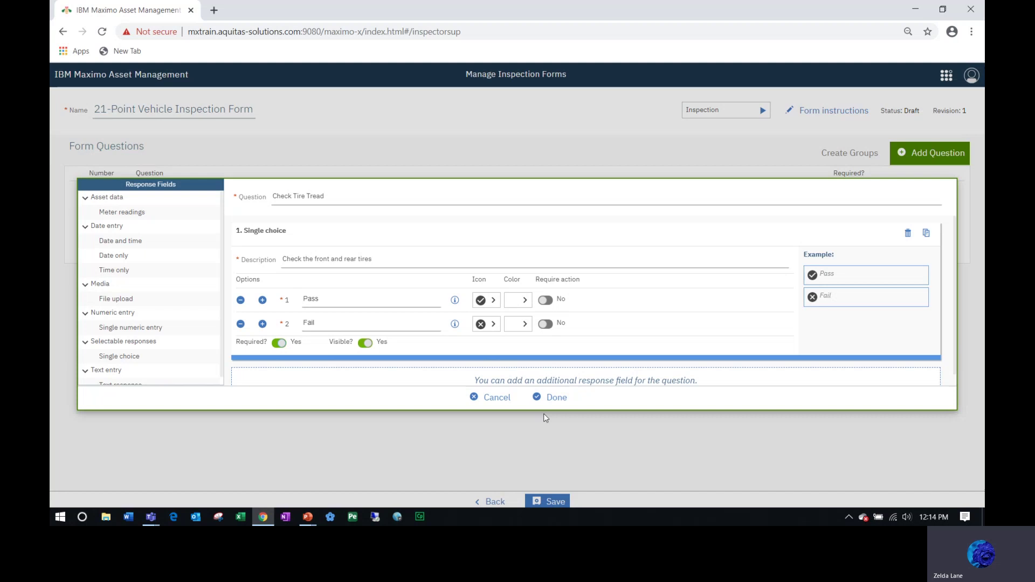
click(560, 398)
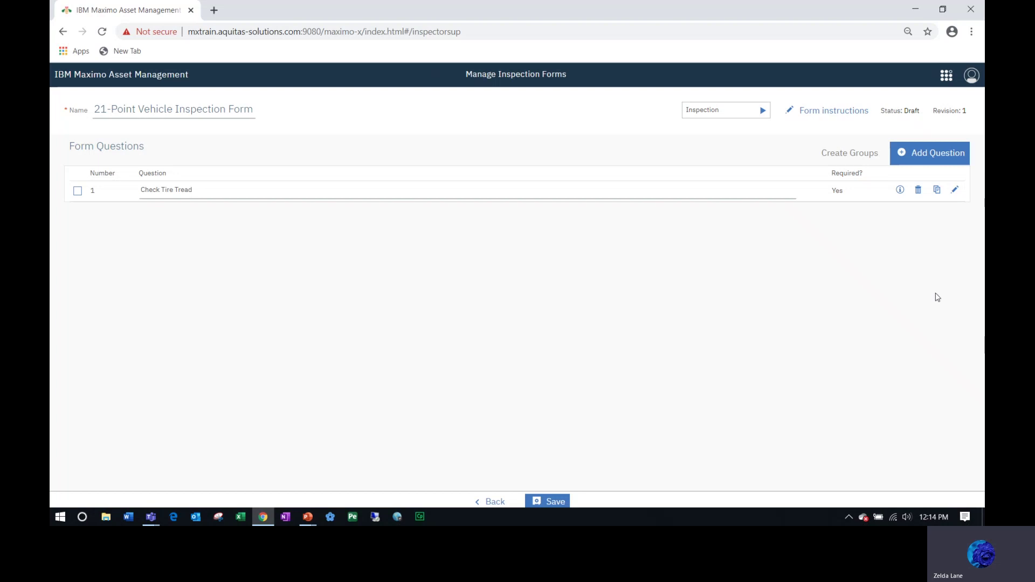
Duplicate question 1 and rename the copy 'Check Body Panels & Bumpers', using that as description too.
click(937, 191)
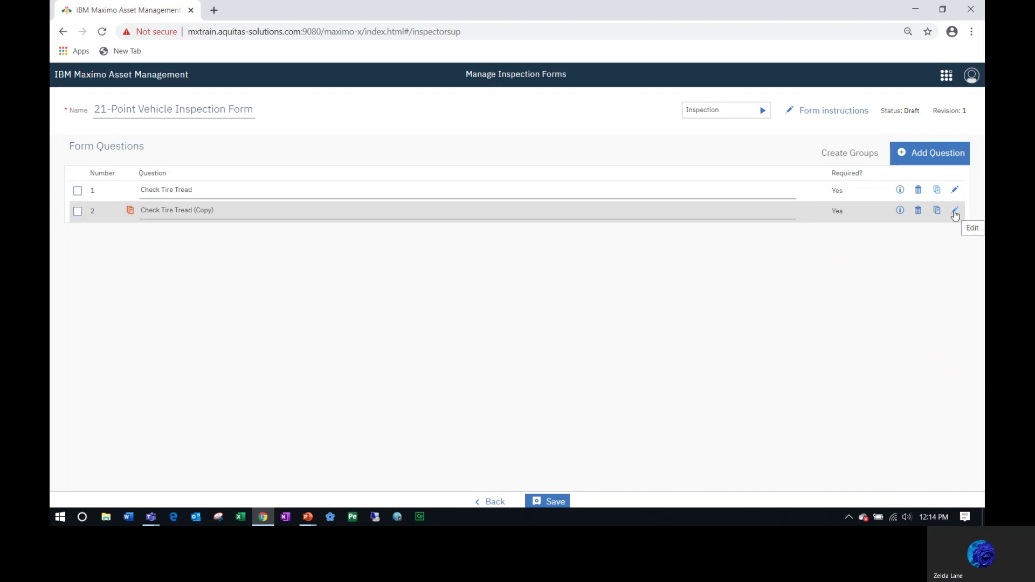
click(955, 214)
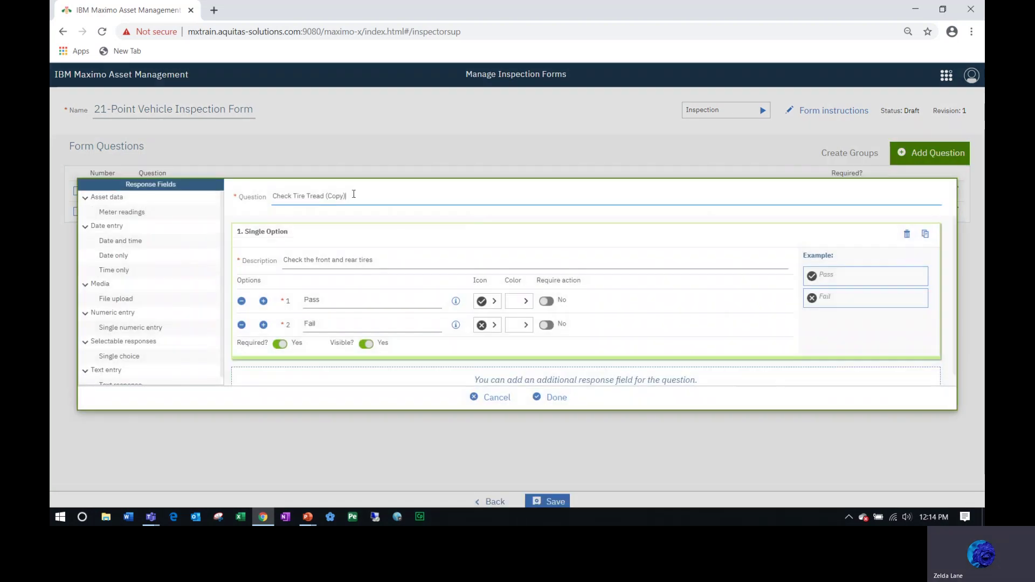
drag(353, 194, 228, 185)
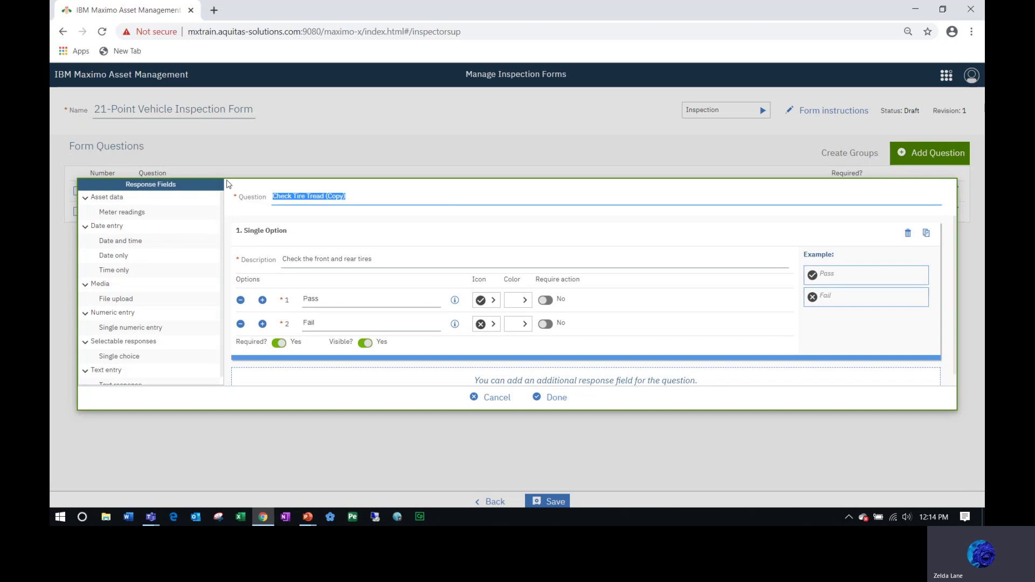
text(Check Body Panels & Bump)
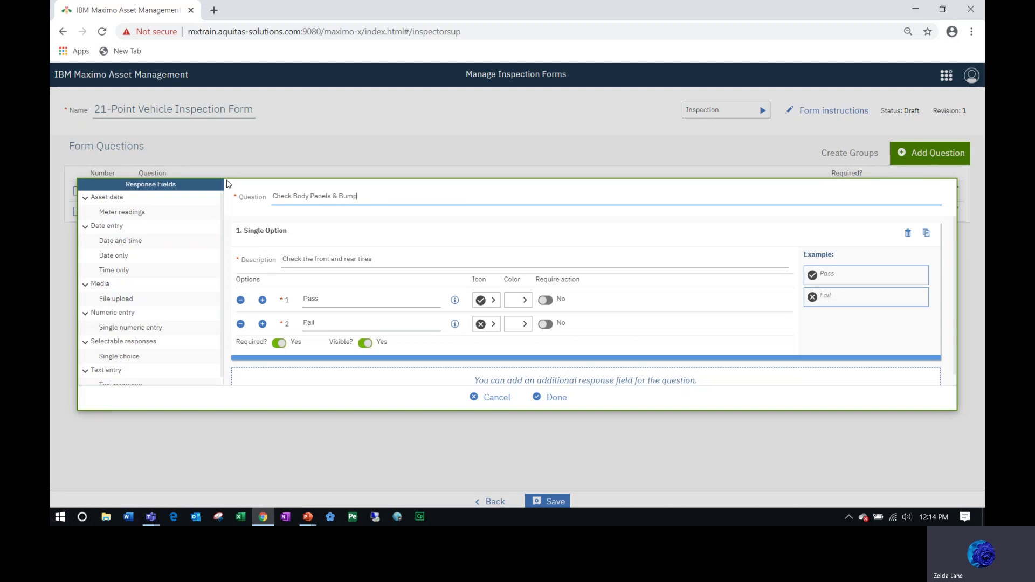
text(ers)
drag(376, 202, 269, 204)
key(ctrl+c)
drag(386, 263, 273, 269)
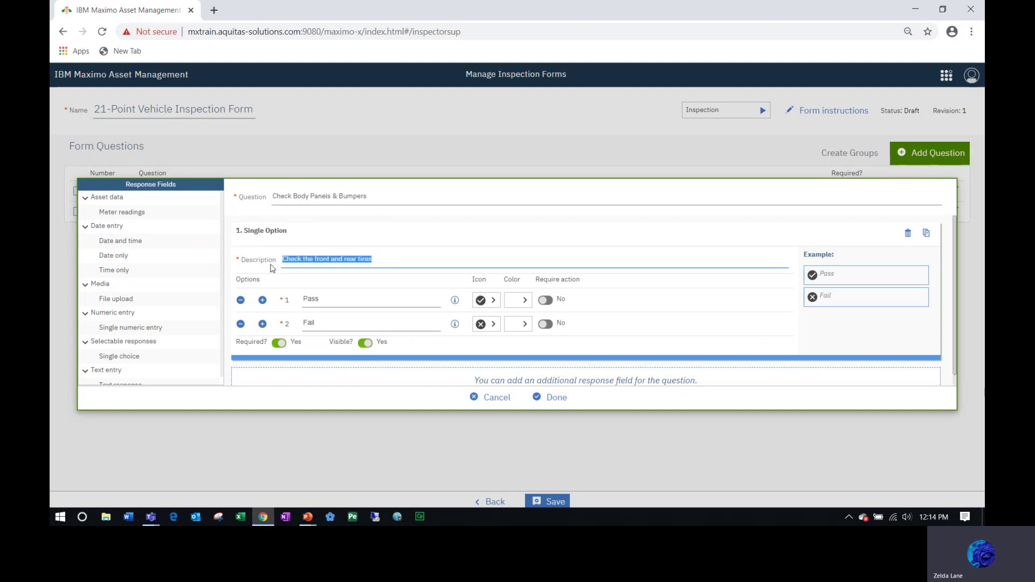
key(ctrl+v)
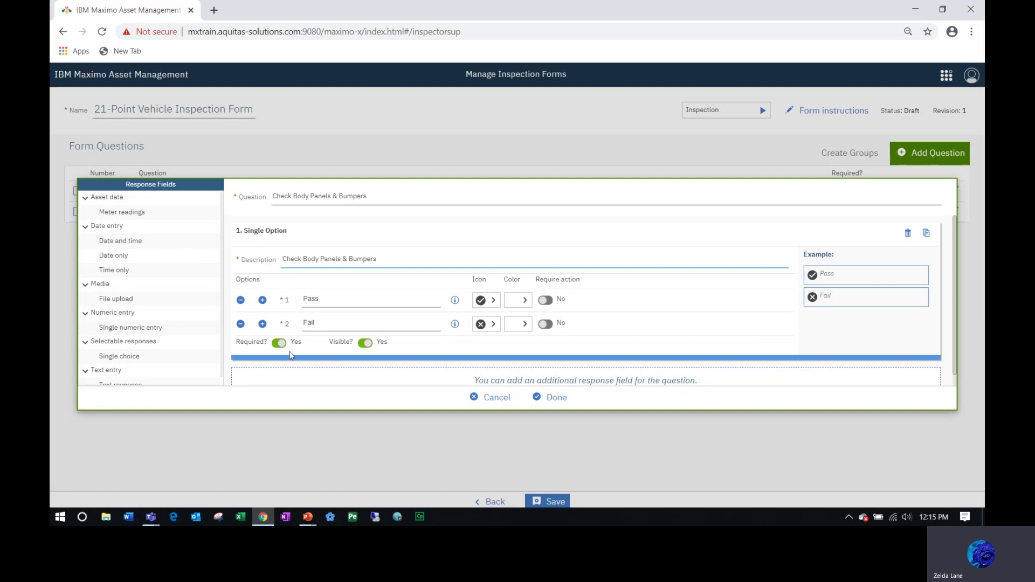
click(555, 397)
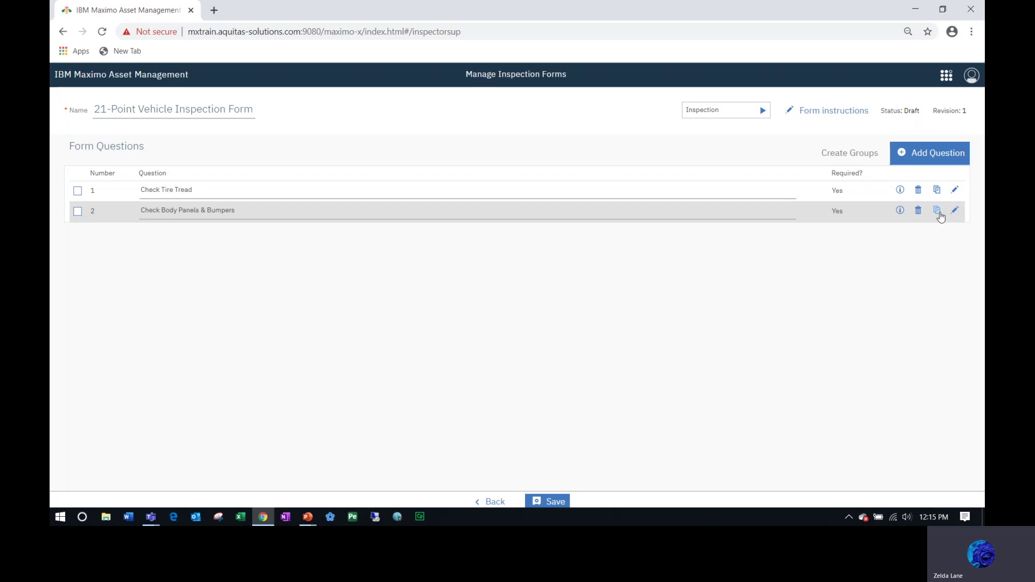
Duplicate question 2 as 'Check Seatbelt', with 'Check Seatbelt' as its description.
click(937, 211)
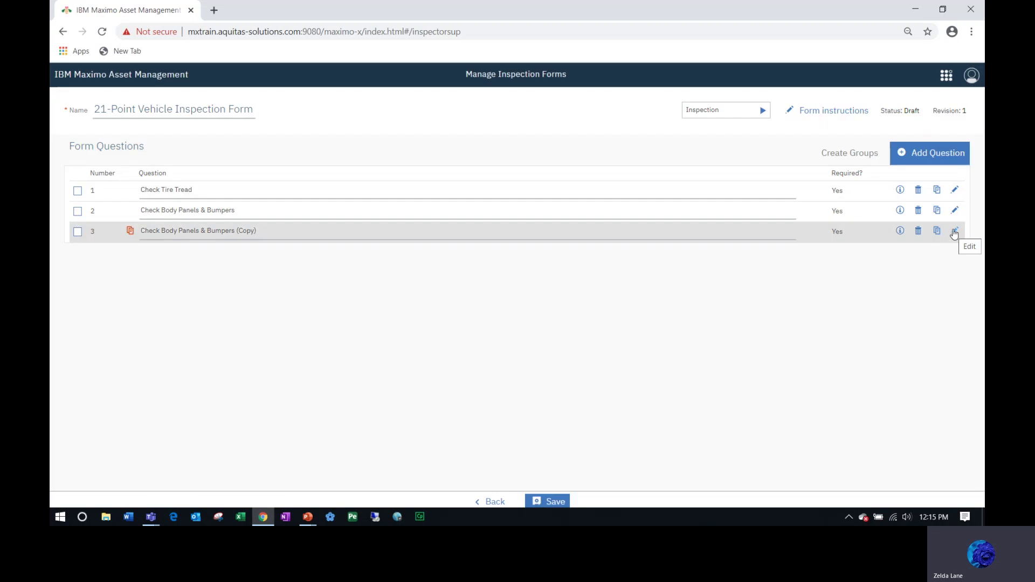
click(954, 232)
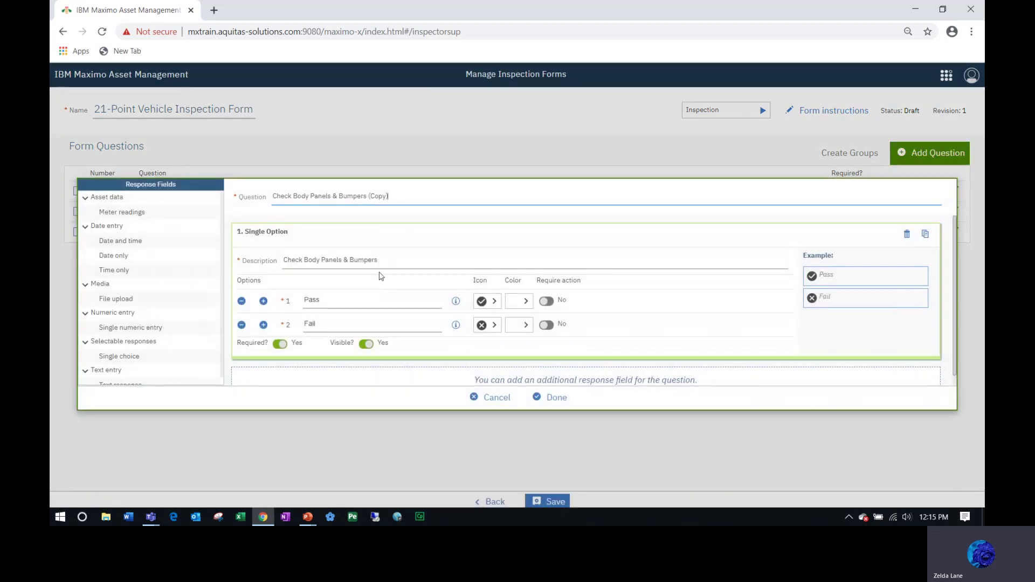
drag(389, 196, 226, 202)
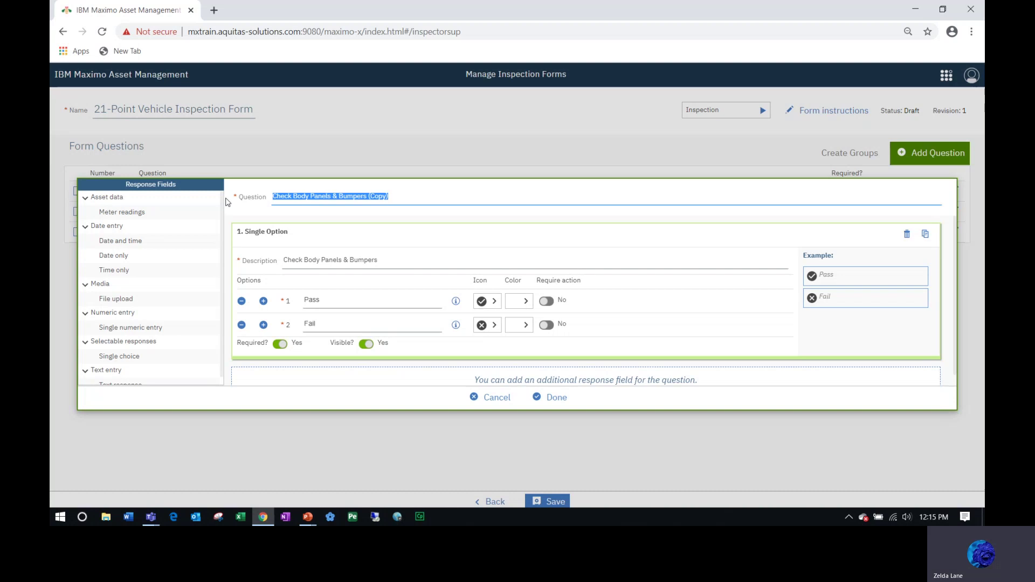
text(Ch)
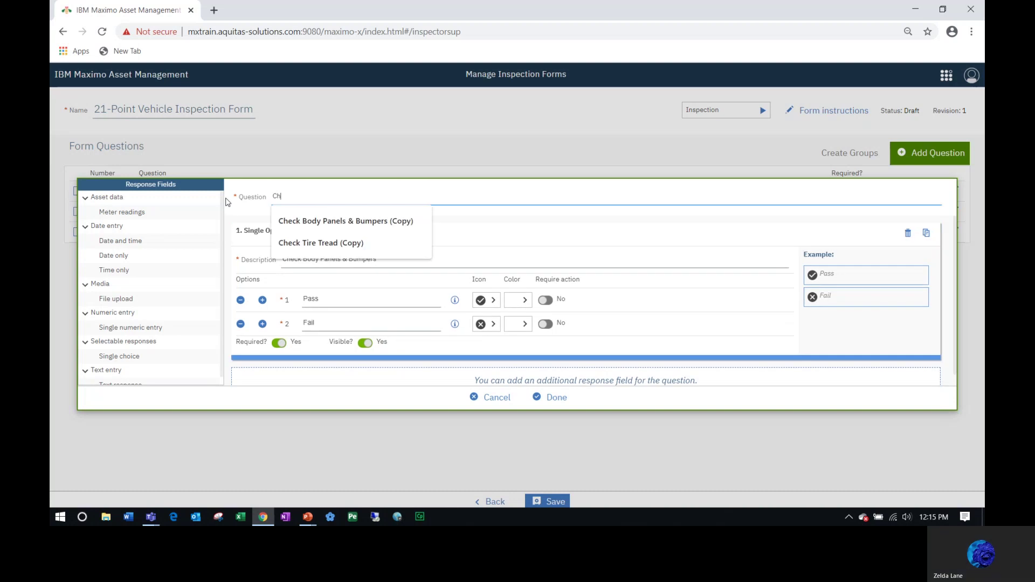
text(eck Se)
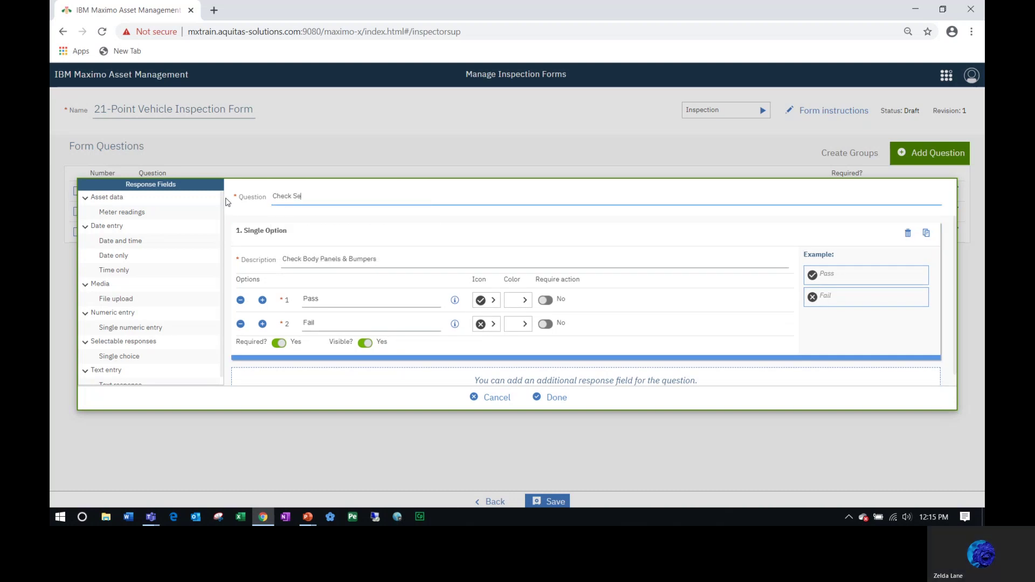
text(atbelt)
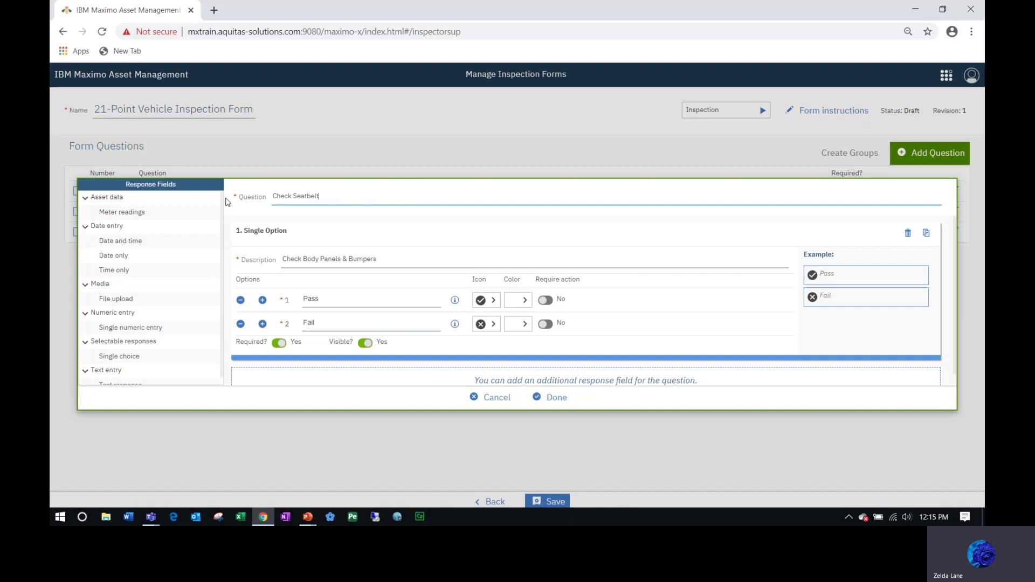
drag(304, 196, 261, 197)
key(ctrl+c)
drag(377, 259, 247, 278)
key(ctrl+v)
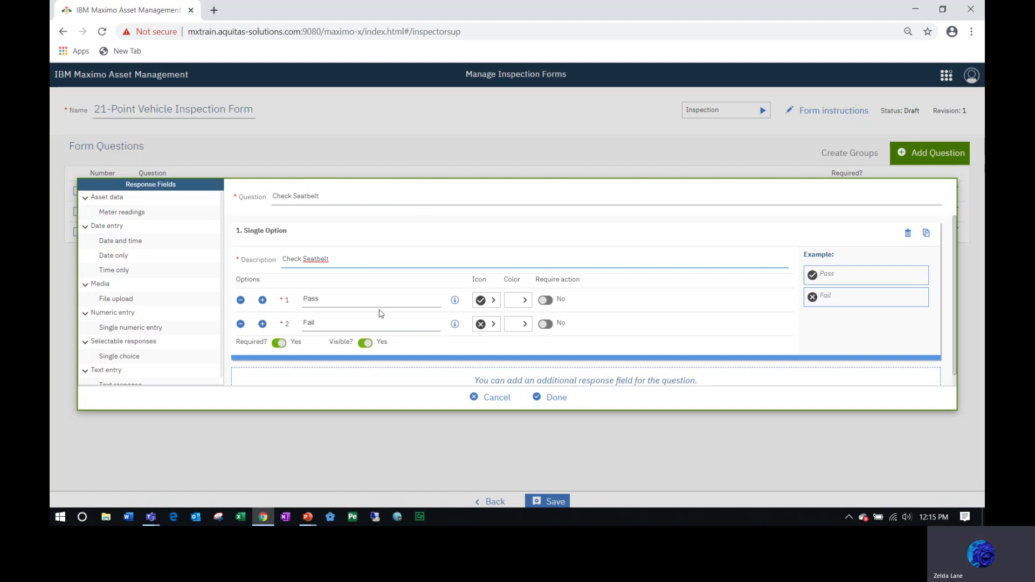
click(552, 401)
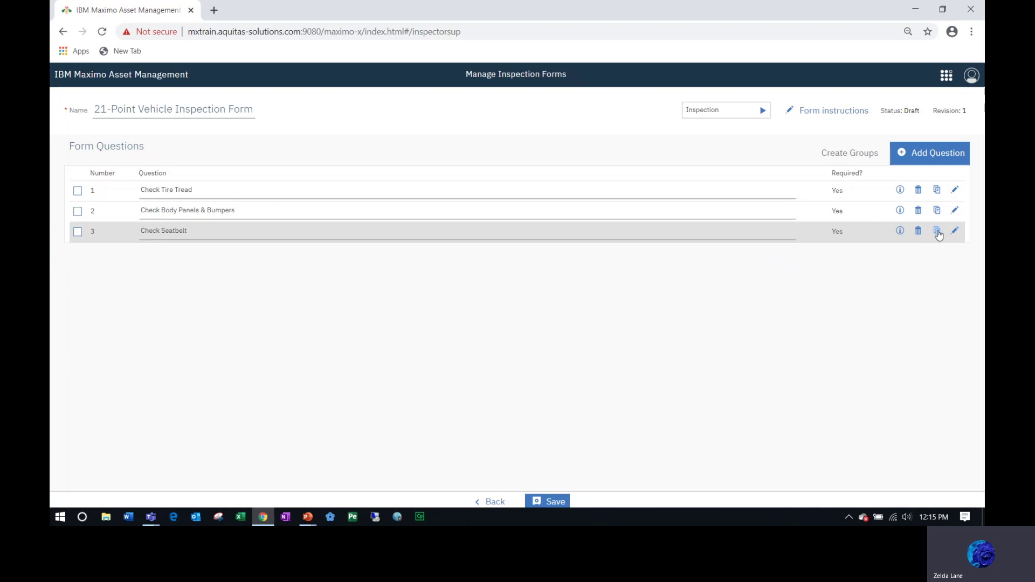
Duplicate question 3 as 'Check Horn', with 'Check Horn' as its description.
click(937, 231)
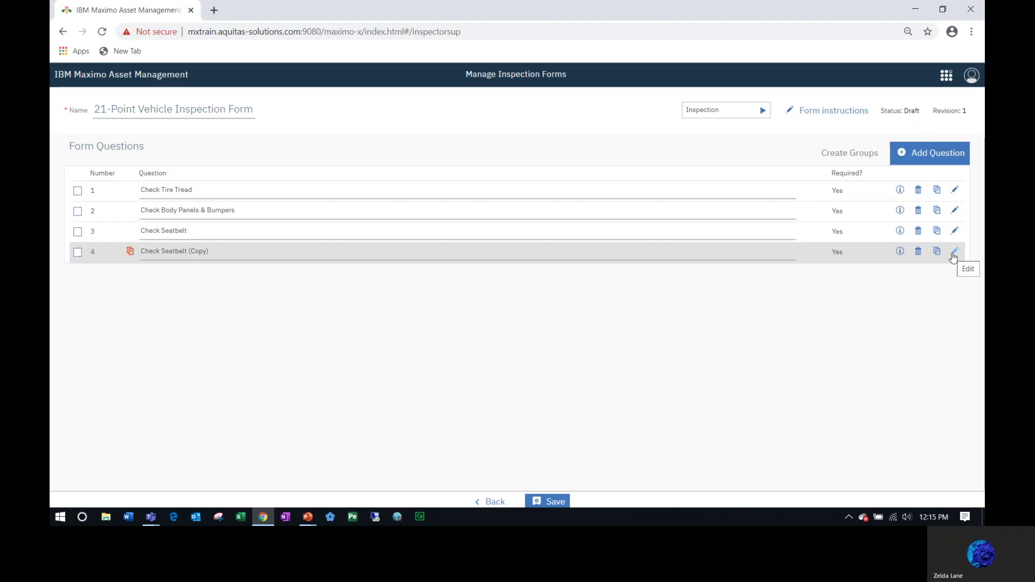
click(954, 252)
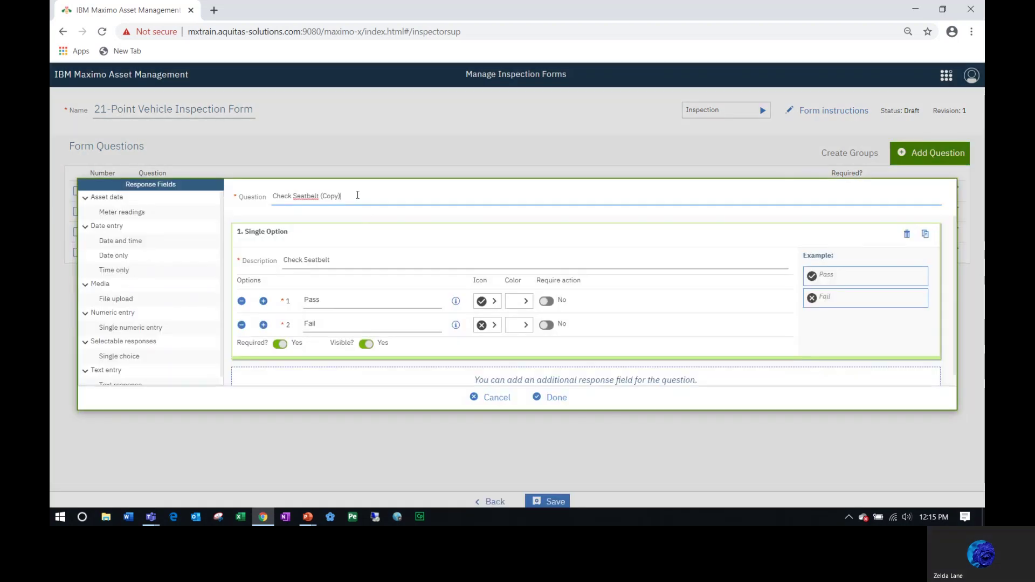
drag(345, 196, 158, 202)
text(Check Horn)
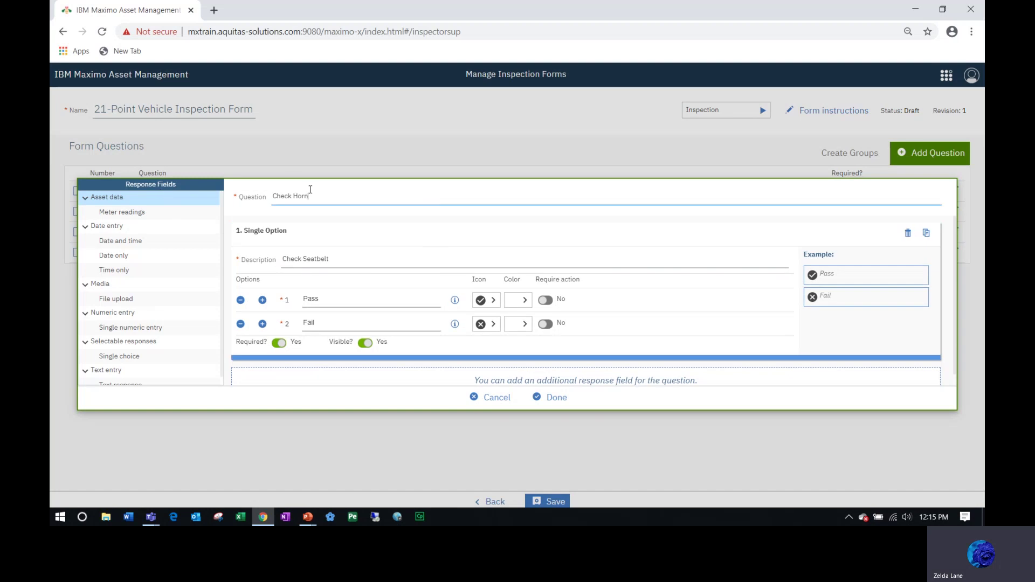
drag(310, 196, 268, 202)
key(ctrl+c)
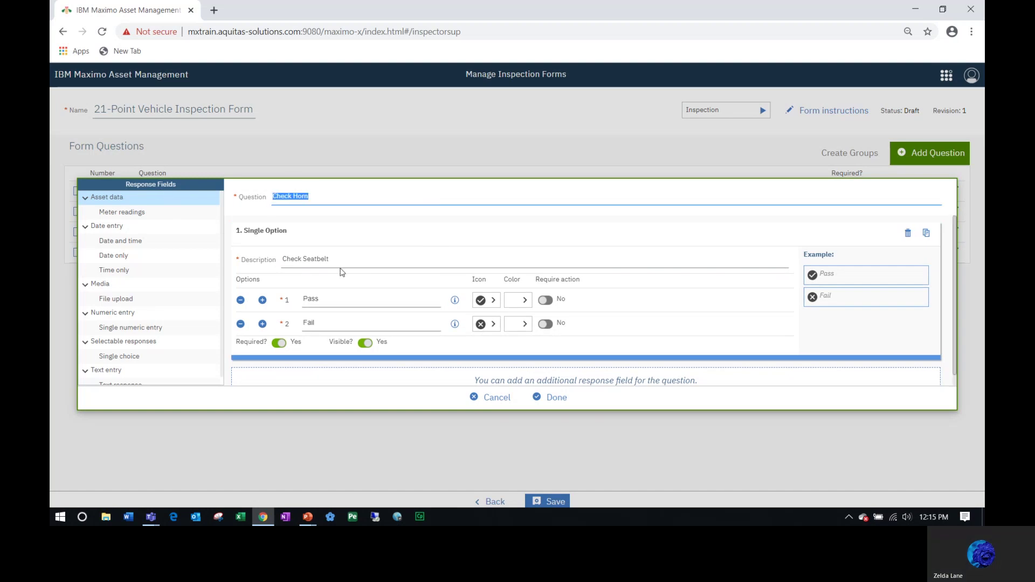
drag(334, 260, 267, 261)
key(ctrl+v)
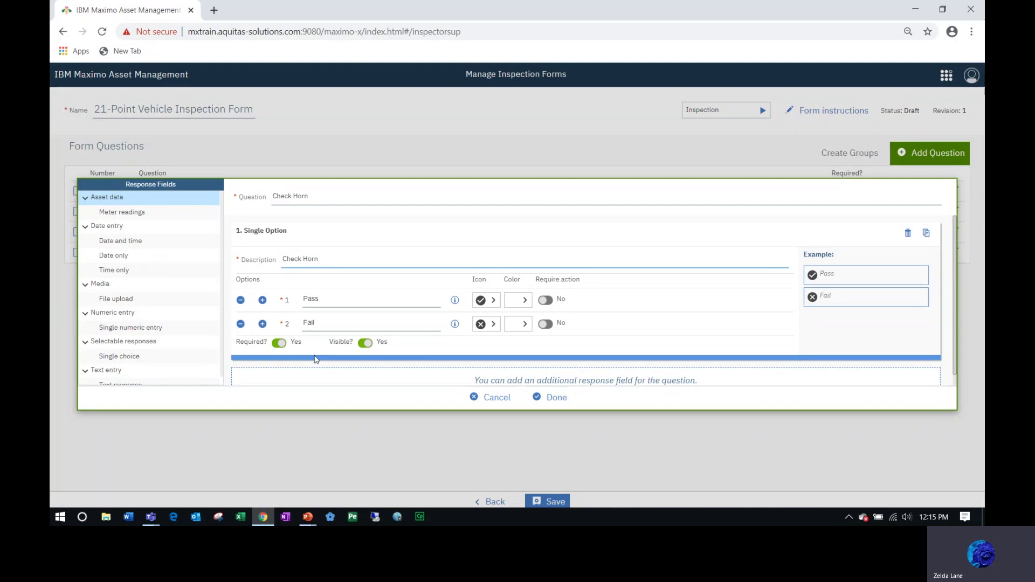
click(552, 397)
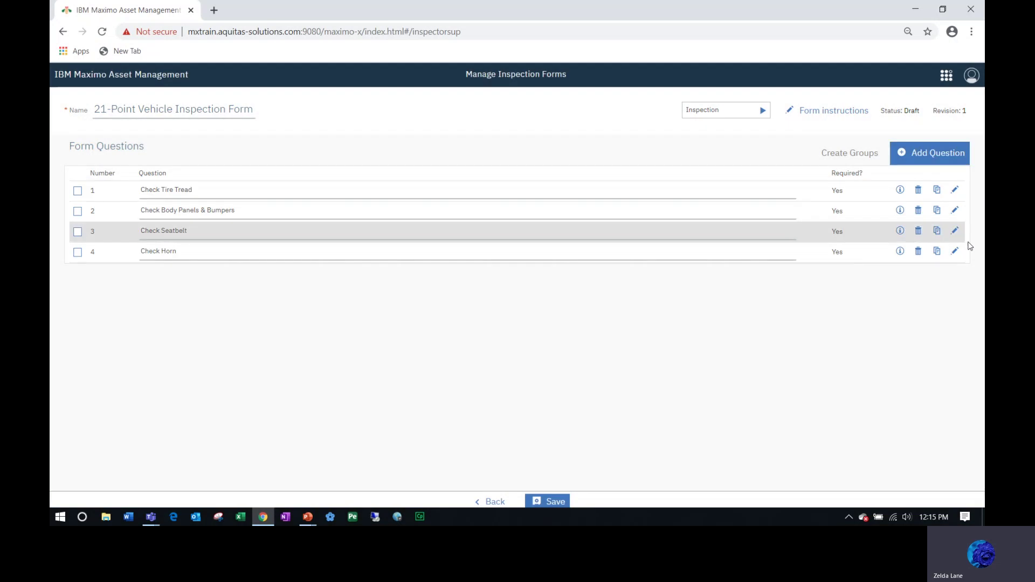
Duplicate Check Horn and replace the copy's Pass/Fail single option with a text response.
click(938, 251)
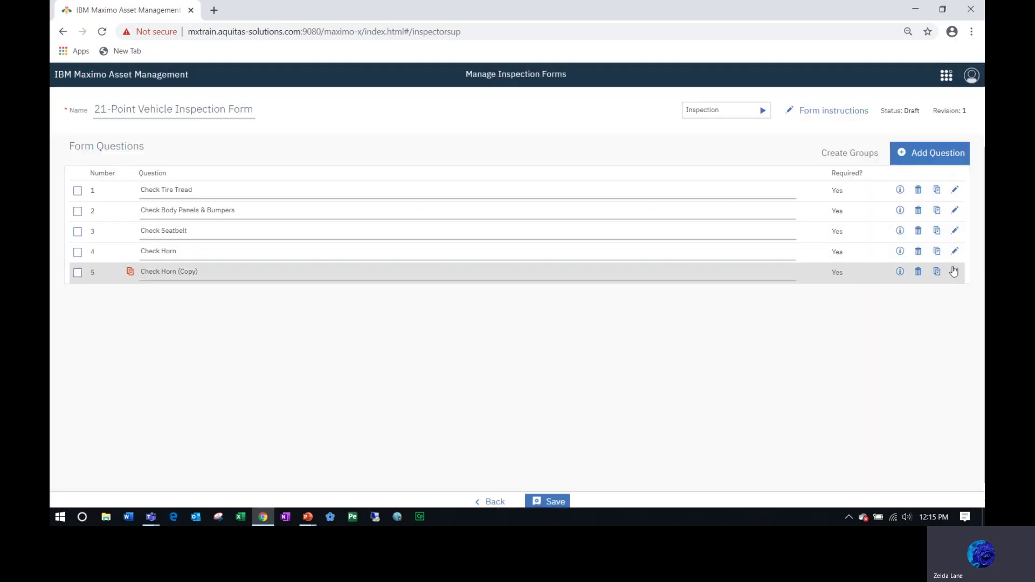
click(954, 272)
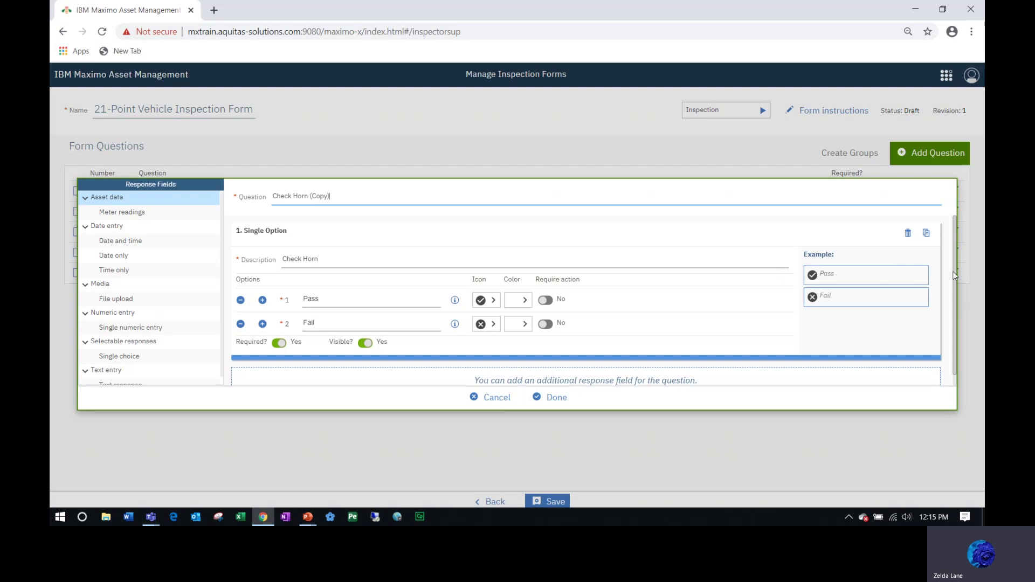
click(908, 233)
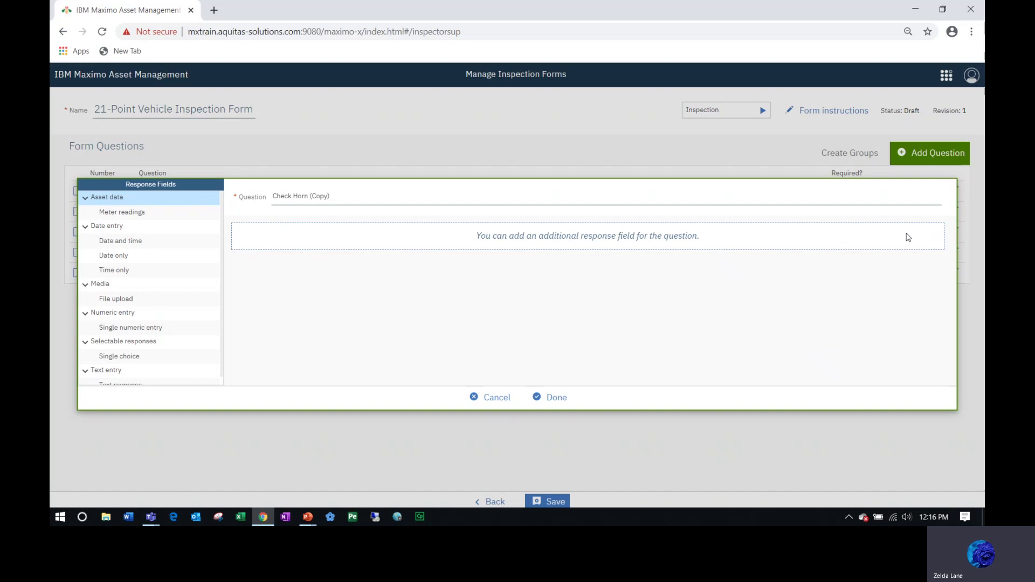
click(113, 383)
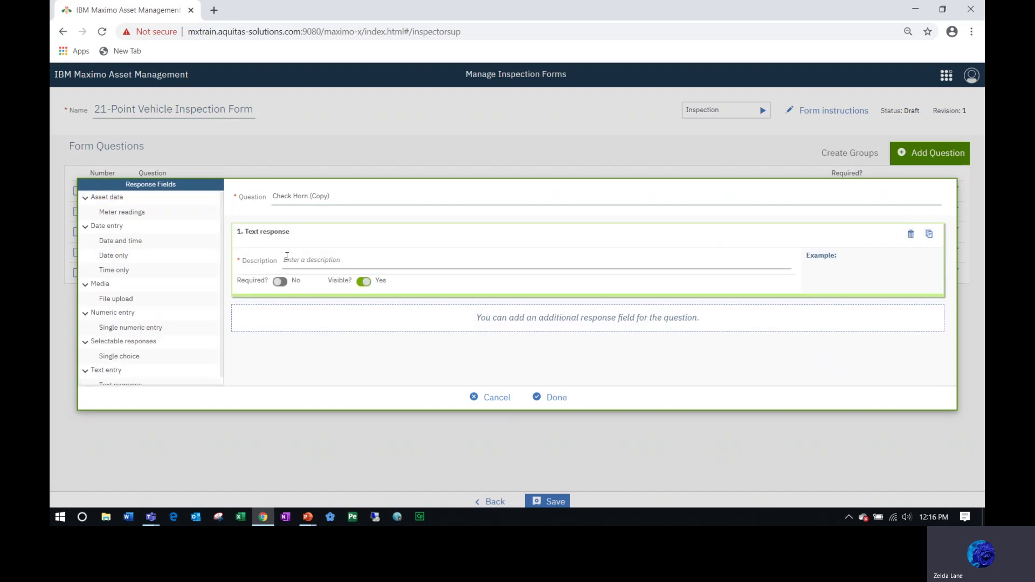
Rename the question 'Comments', make it required, with description 'Enter additional information'.
drag(339, 196, 214, 193)
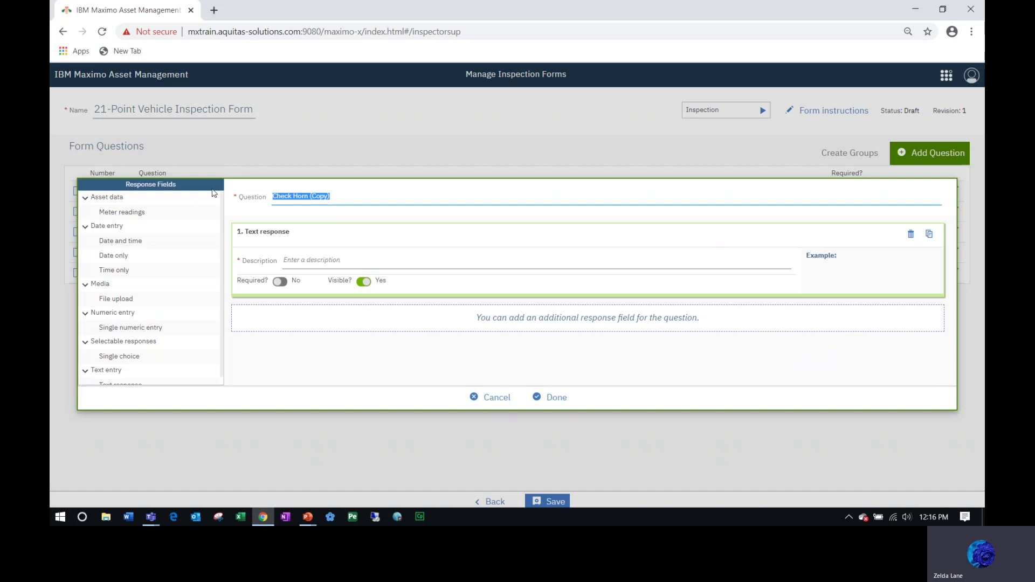
text(Comments)
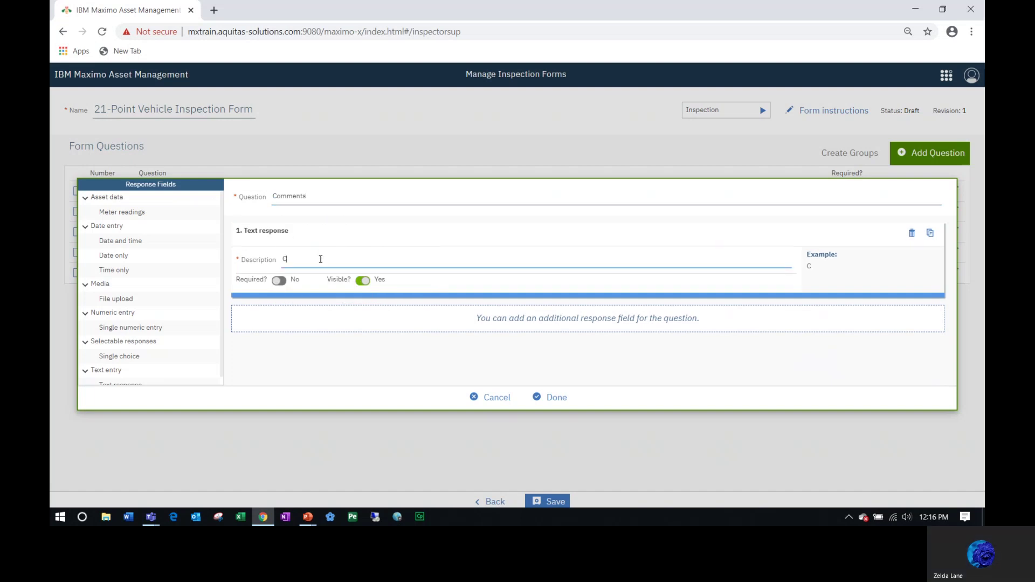
text(omments)
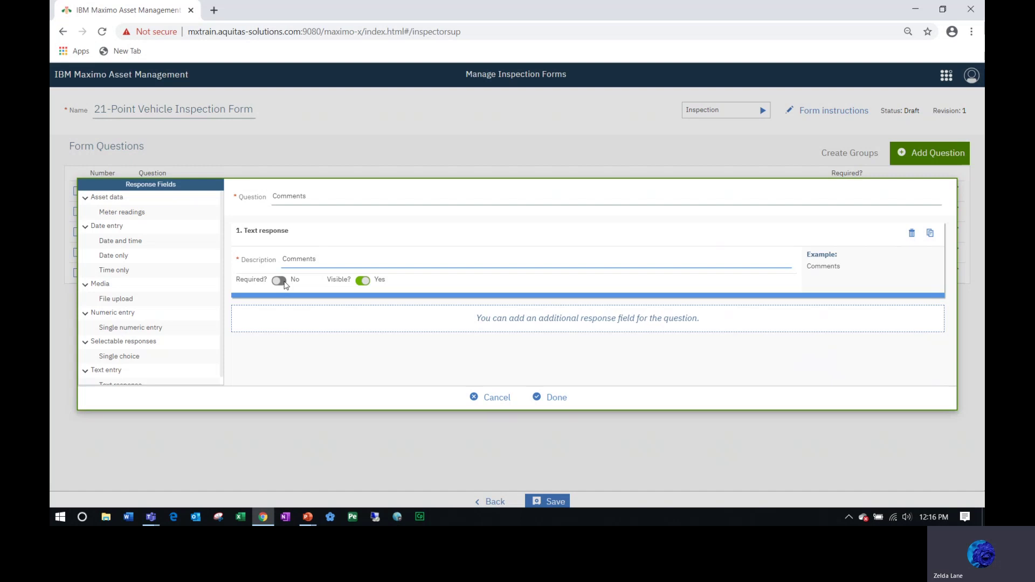
click(284, 283)
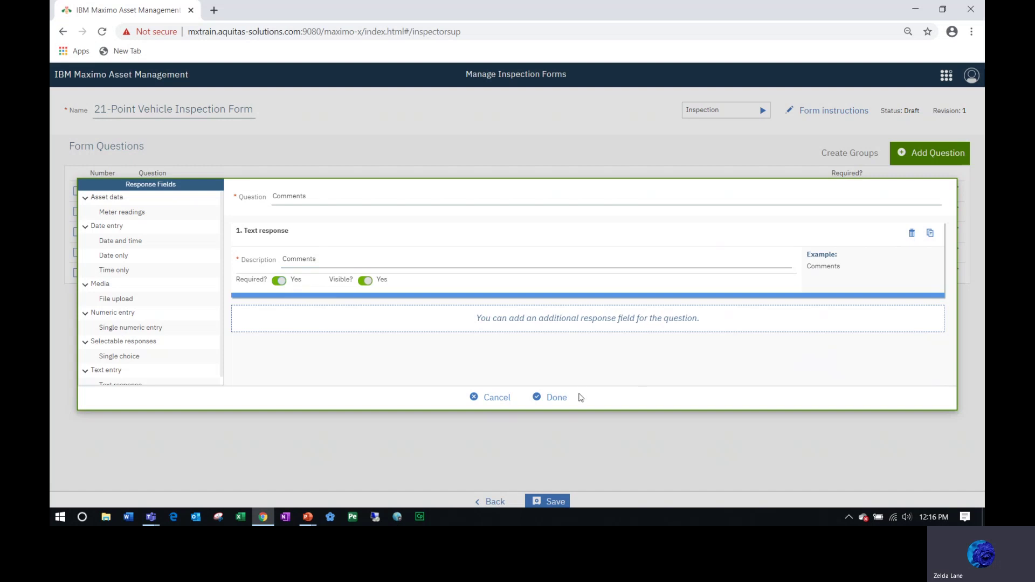
click(331, 256)
drag(330, 260, 271, 262)
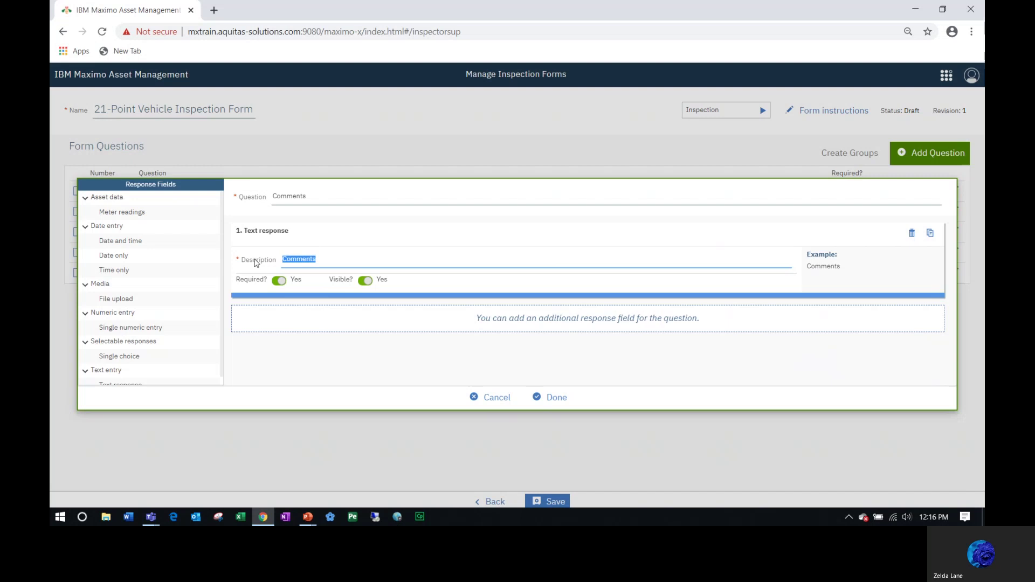
text(Enter)
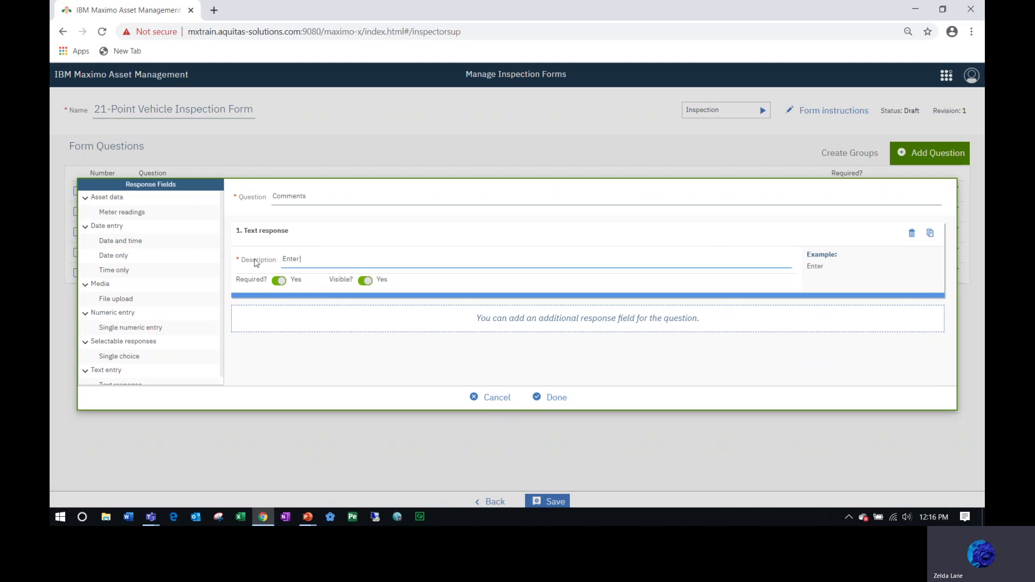
text( additional i)
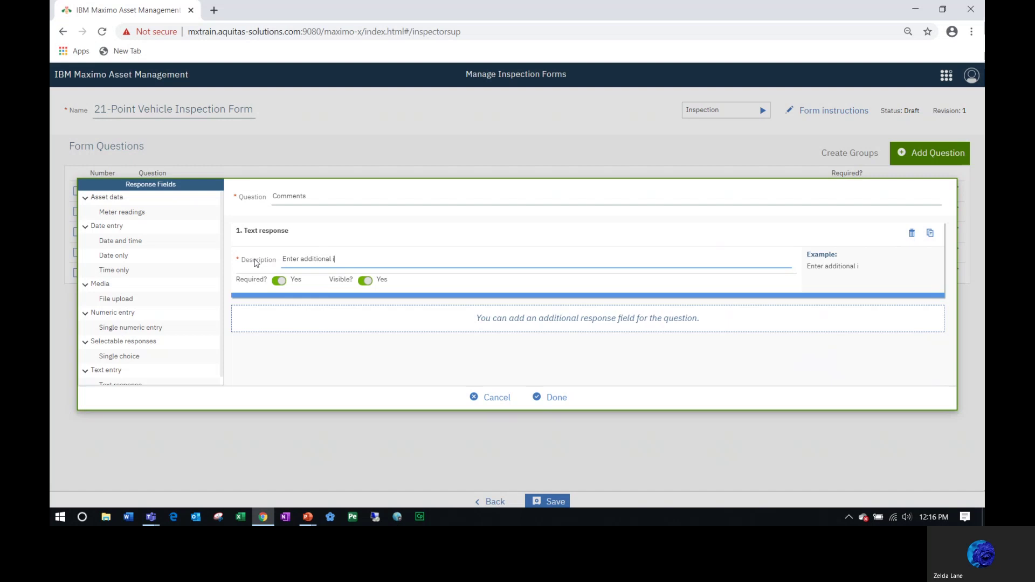
text(nformation)
click(561, 399)
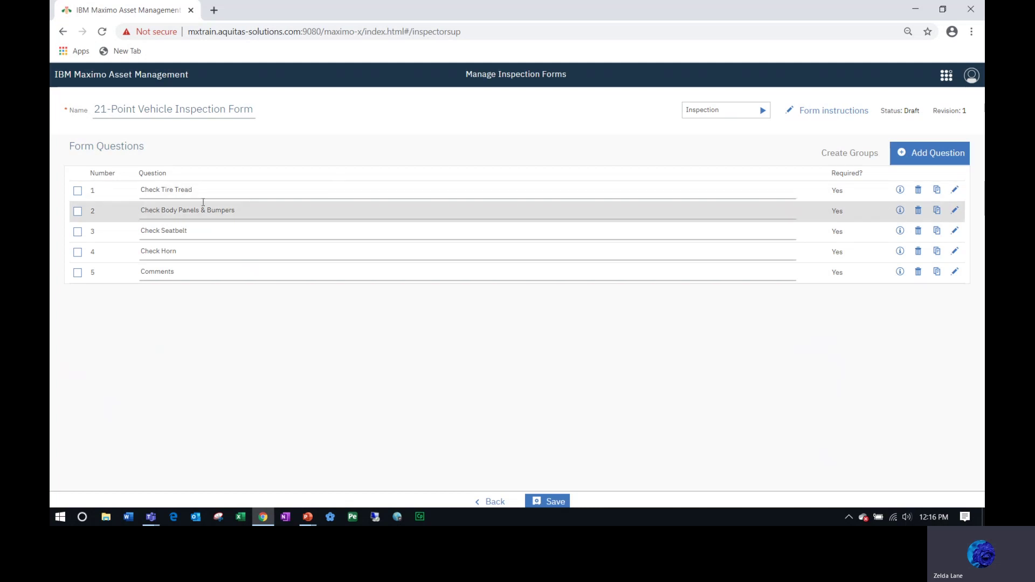
Group Check Tire Tread and Check Body Panels & Bumpers as 'Exterior'.
click(78, 192)
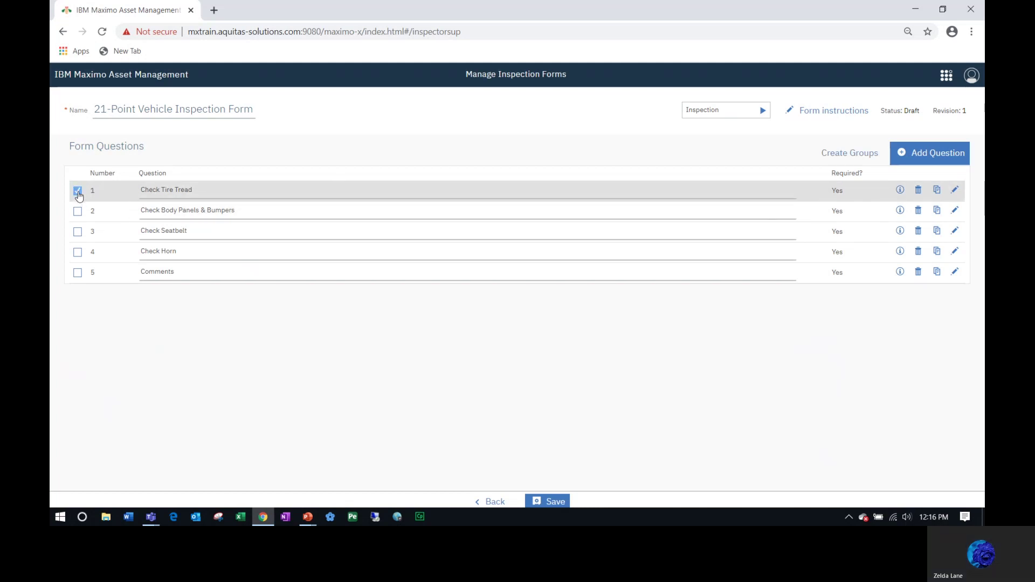
click(77, 212)
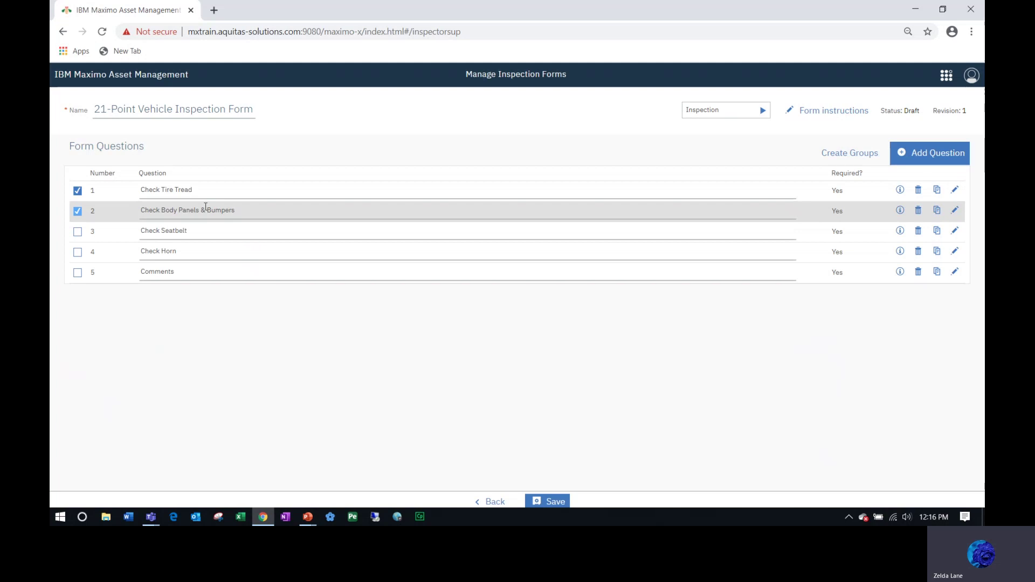
click(859, 155)
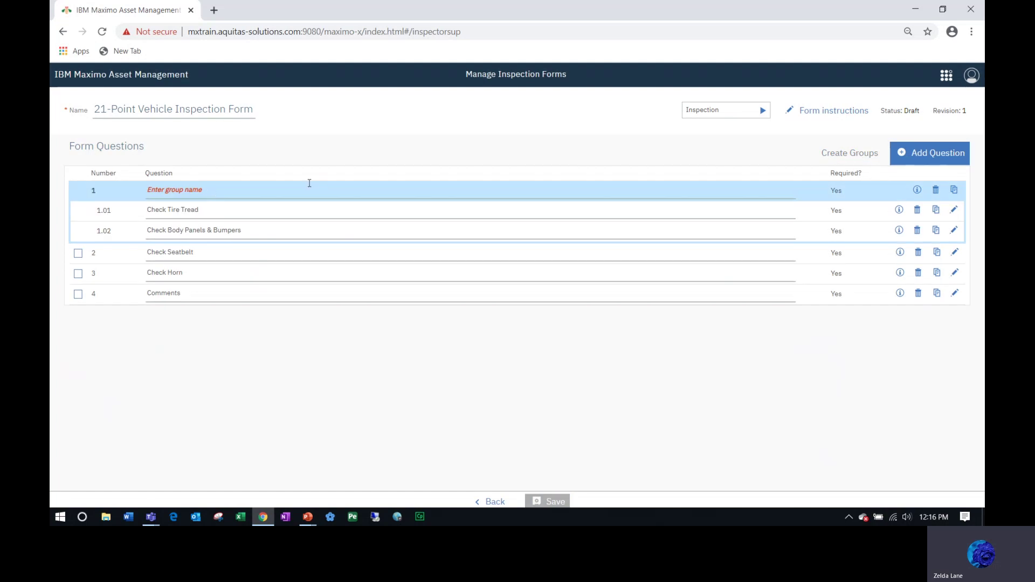
text(Exterior)
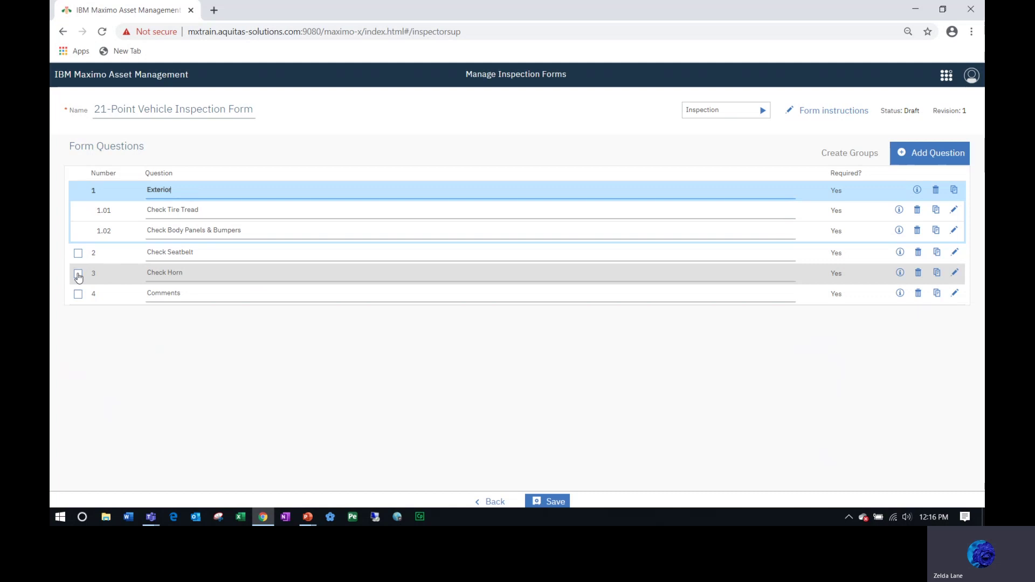
Group Check Seatbelt and Check Horn as 'Interior'.
click(77, 253)
click(78, 274)
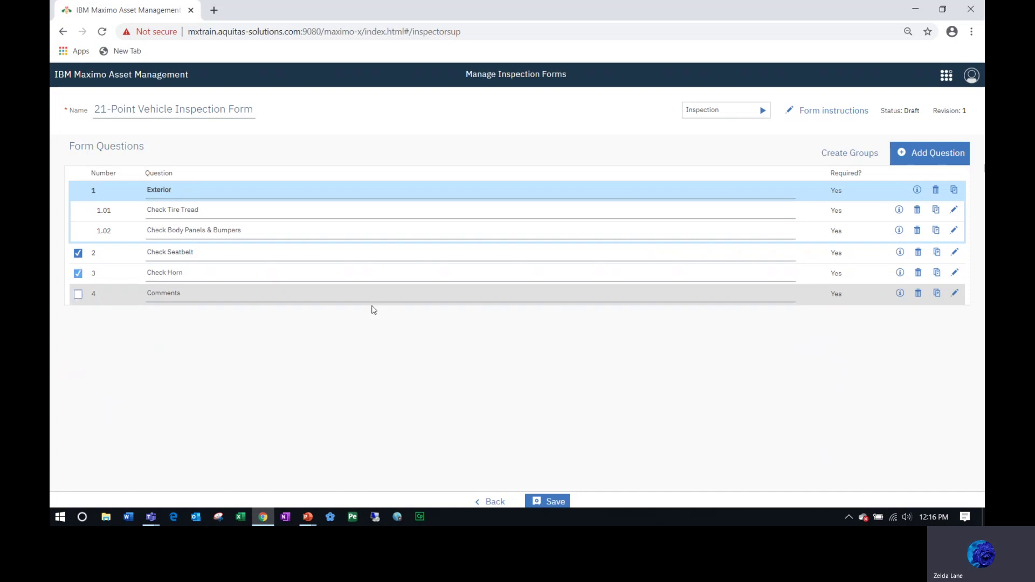
click(850, 155)
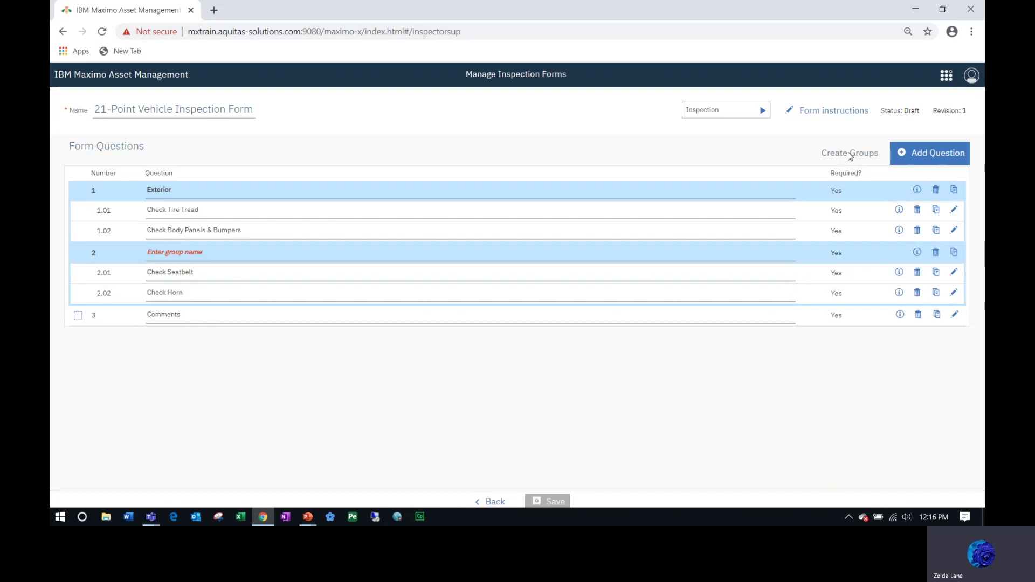
click(193, 254)
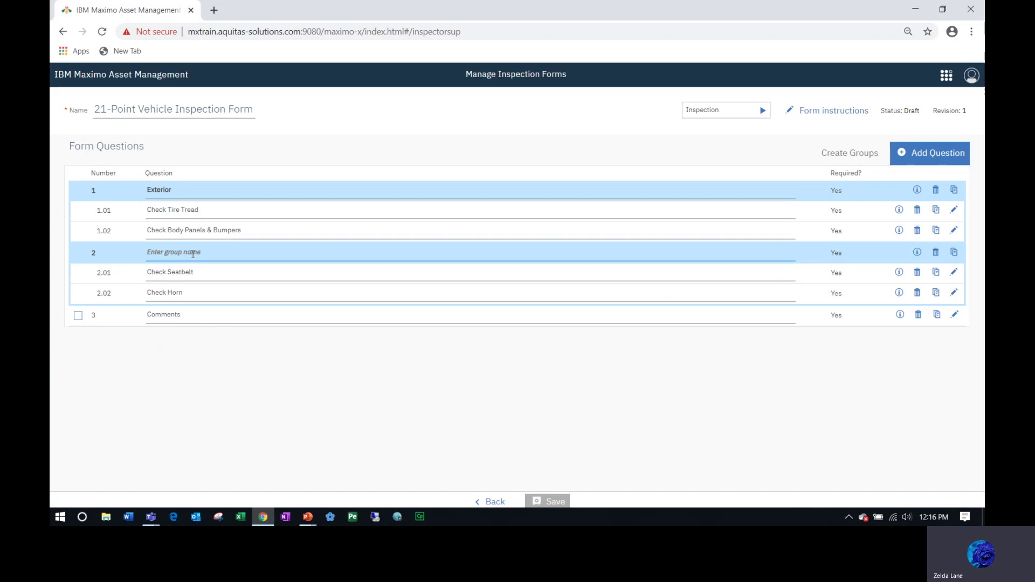
text(Interio)
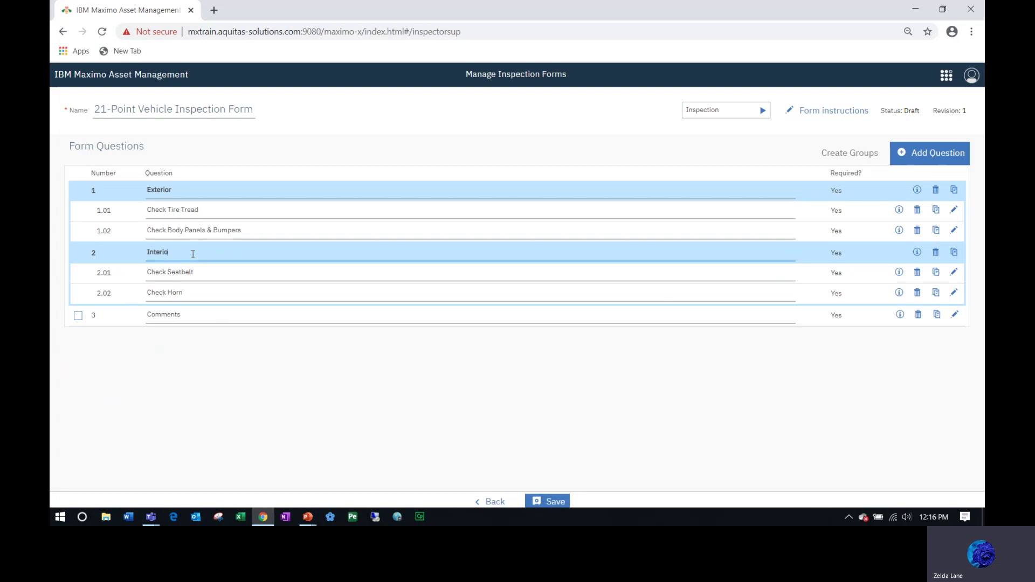
text(r)
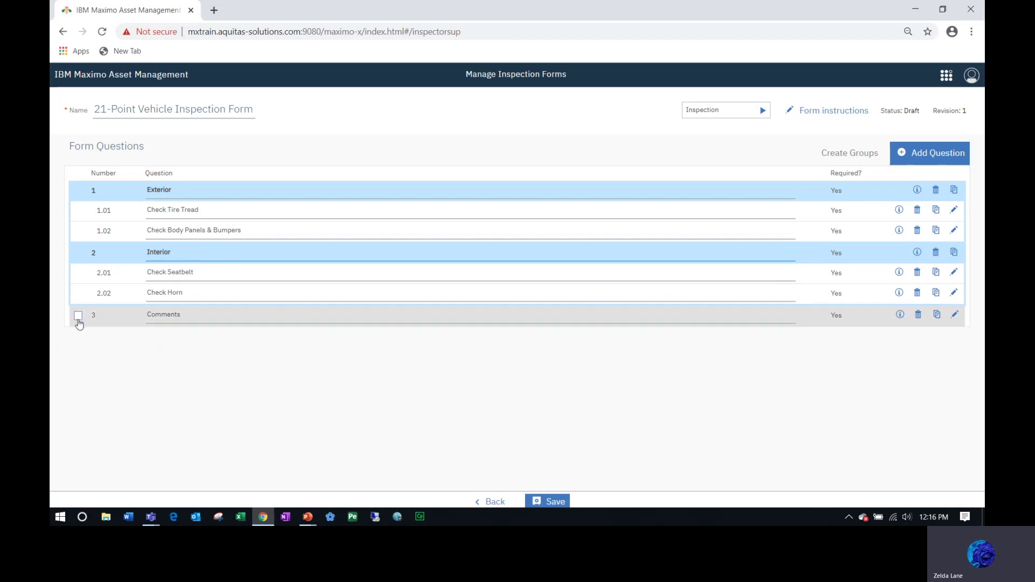
Put the Comments question in its own group named 'Additional Information'.
click(79, 315)
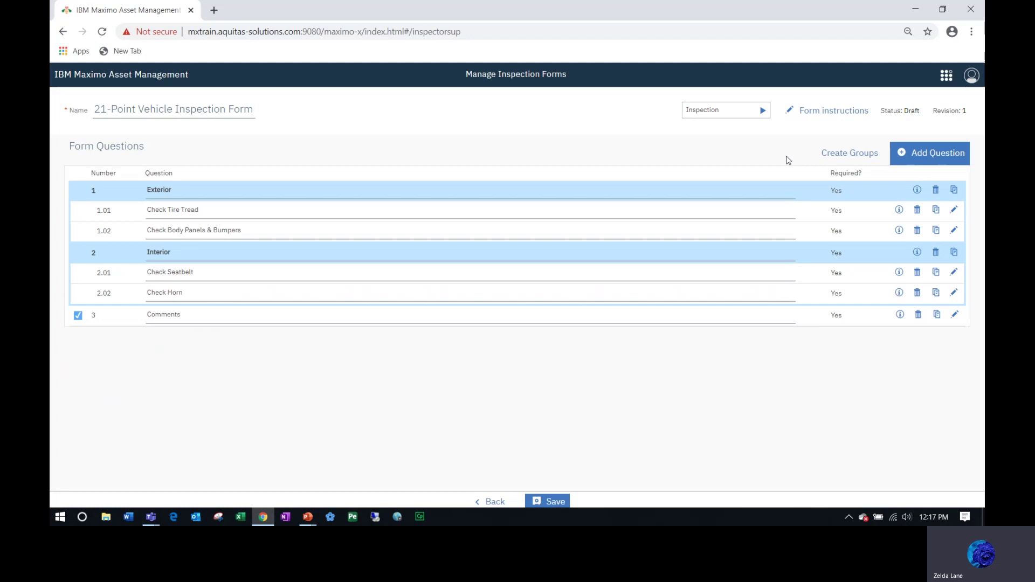
click(848, 153)
click(186, 314)
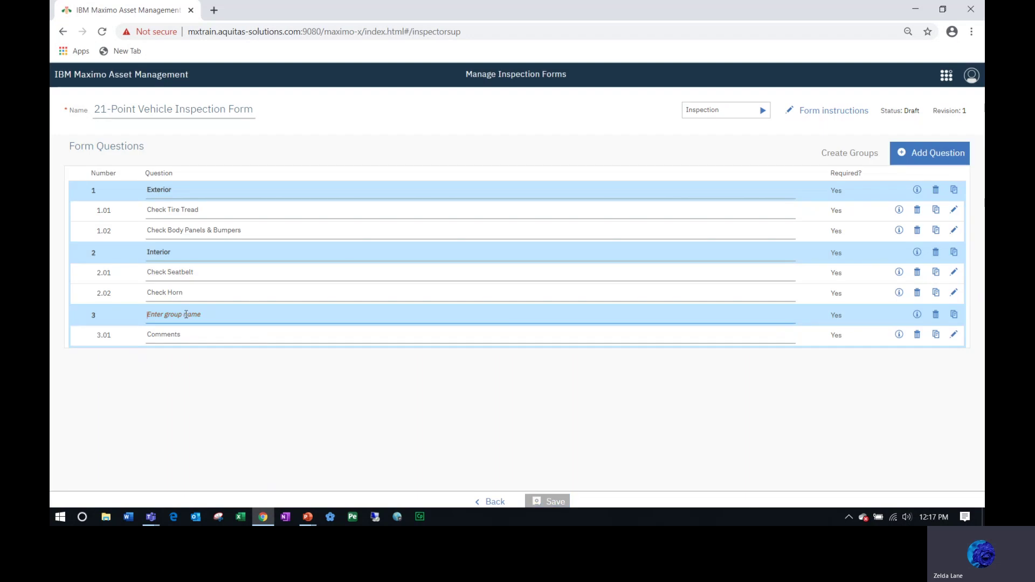
text(Additional)
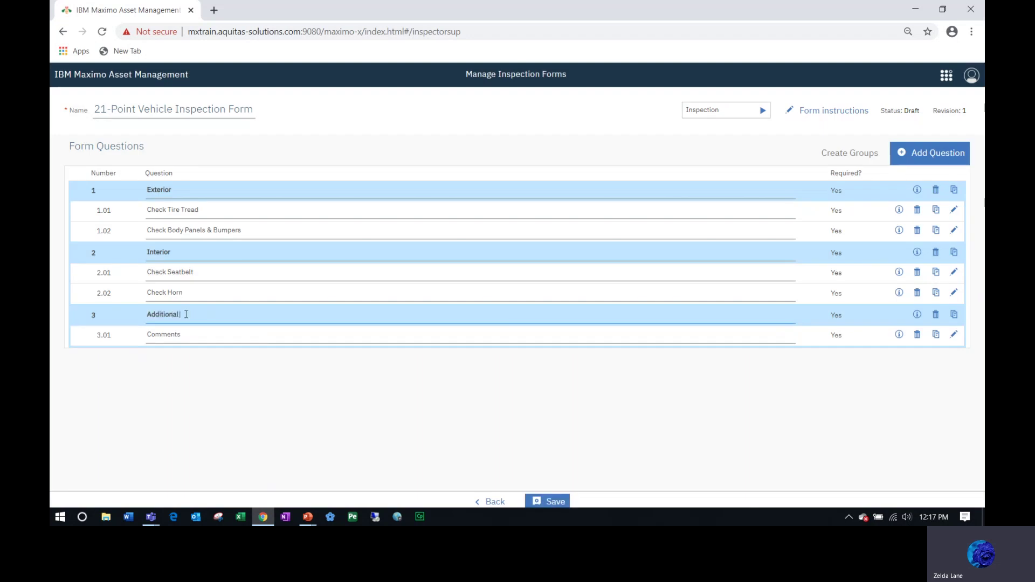
text( Information)
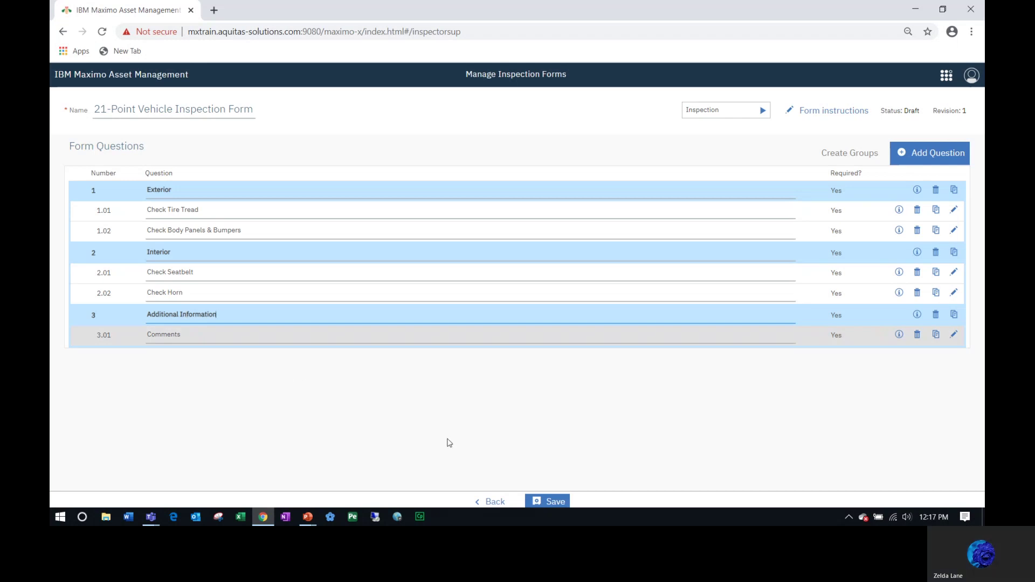
Save the form and switch revision 1 from Draft to Active.
click(557, 502)
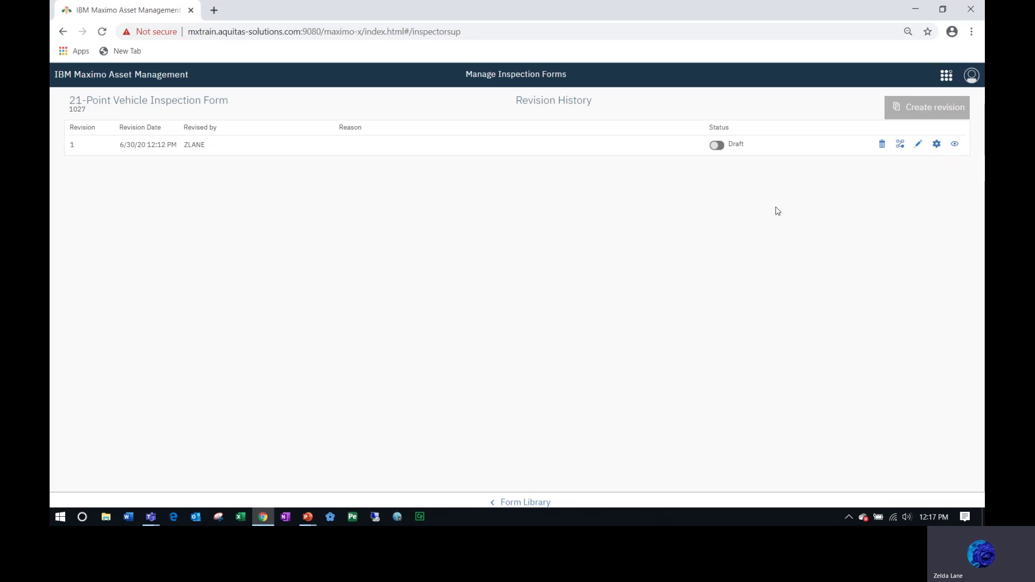
click(717, 146)
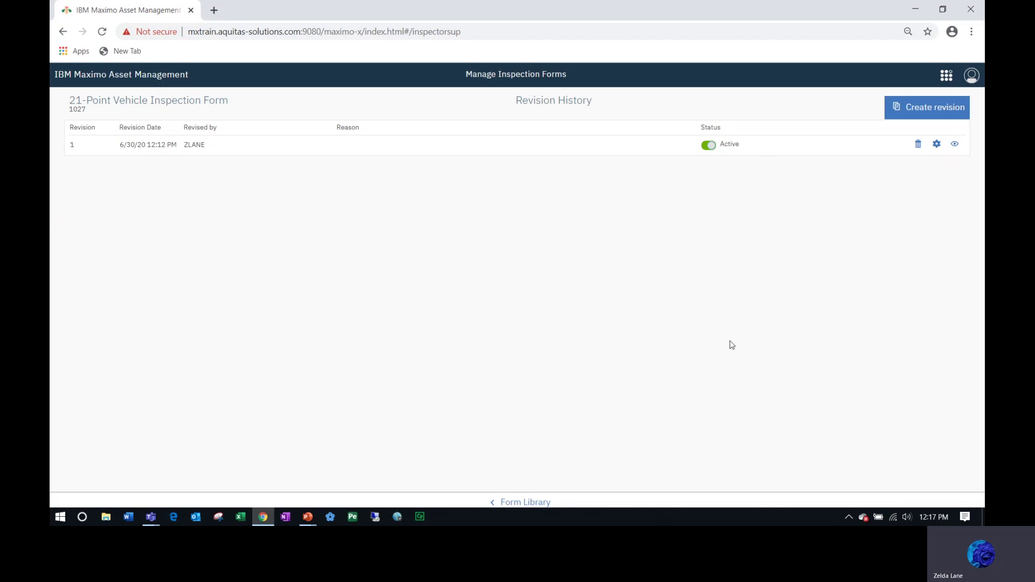
Go back to the Inspection Form Library listing all eight forms.
click(530, 503)
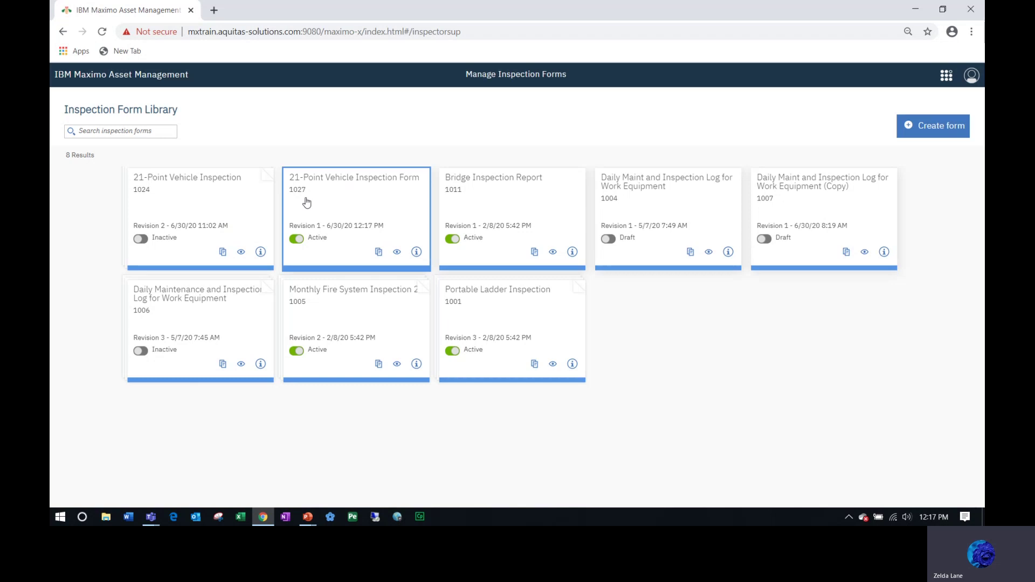
Create a new revision of the 21-Point Vehicle Inspection Form with reason 'Adding questions'.
click(343, 190)
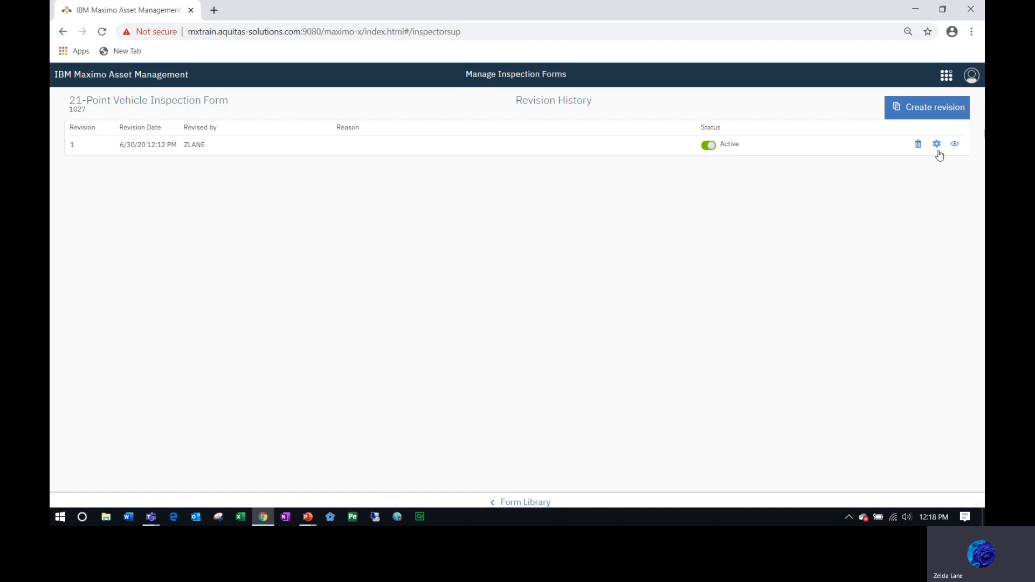
click(929, 111)
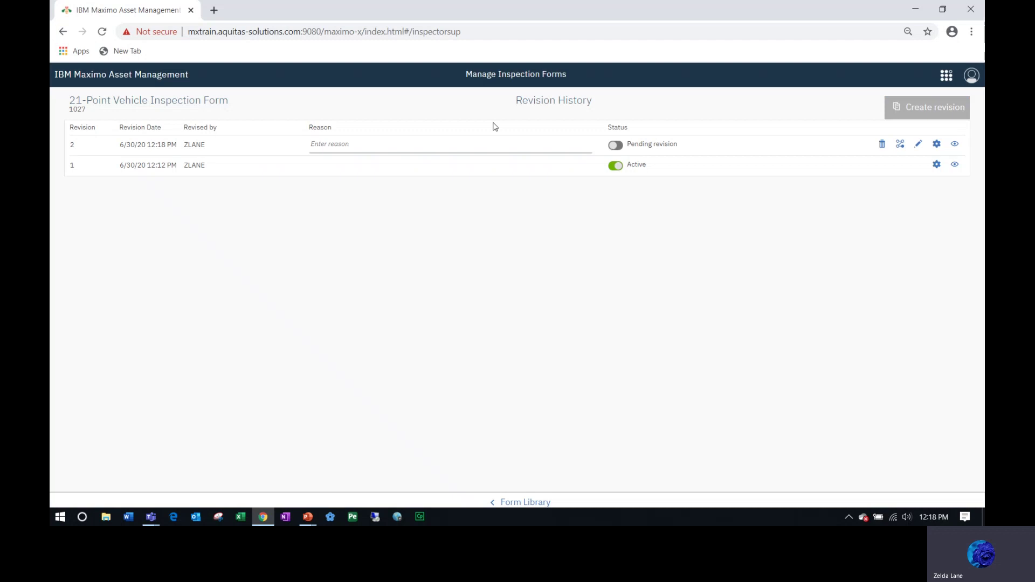
click(343, 146)
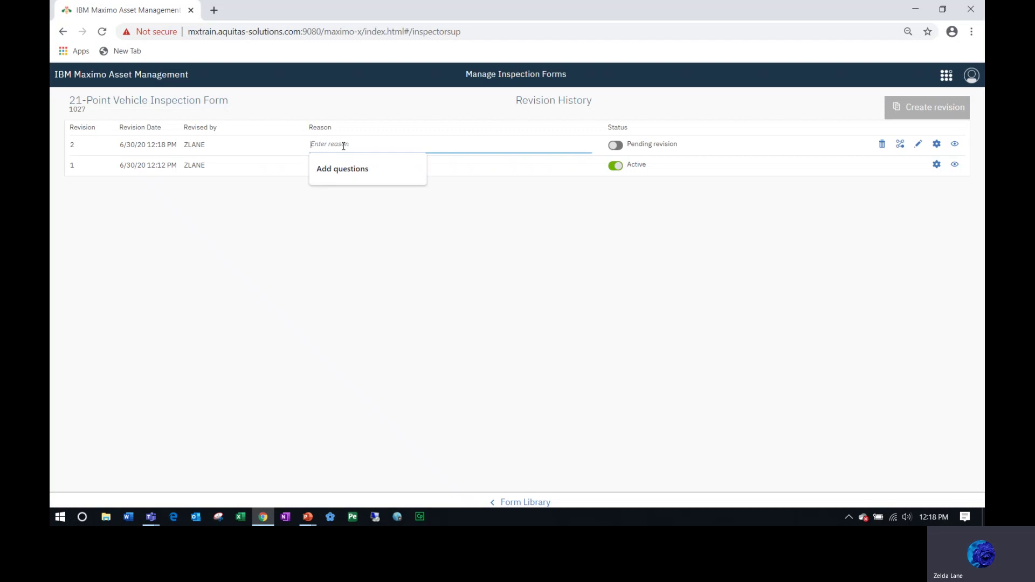
text(Adding questions)
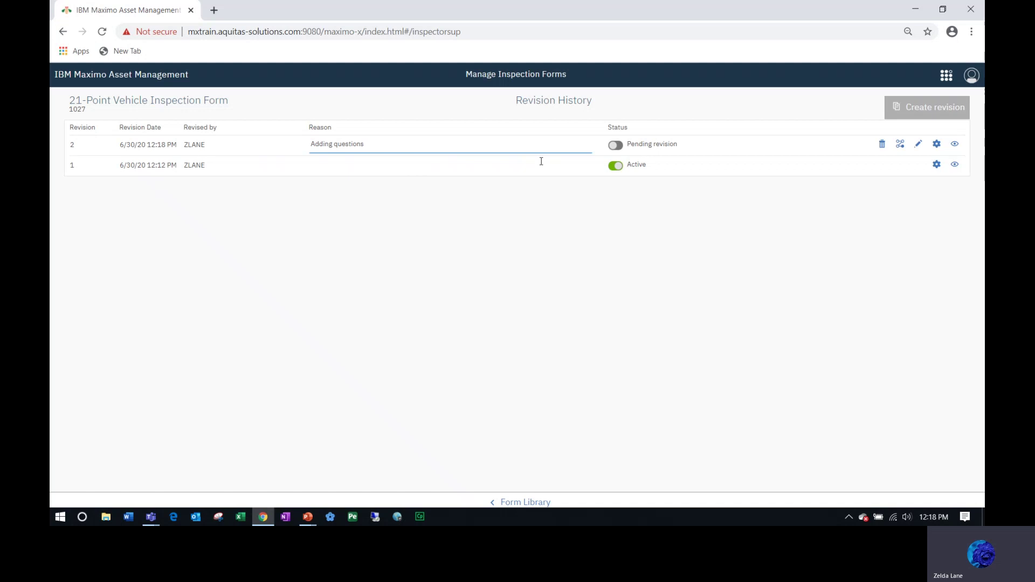
Add a new single-choice question to revision 2 titled 'Check Tire Pressure'.
click(918, 145)
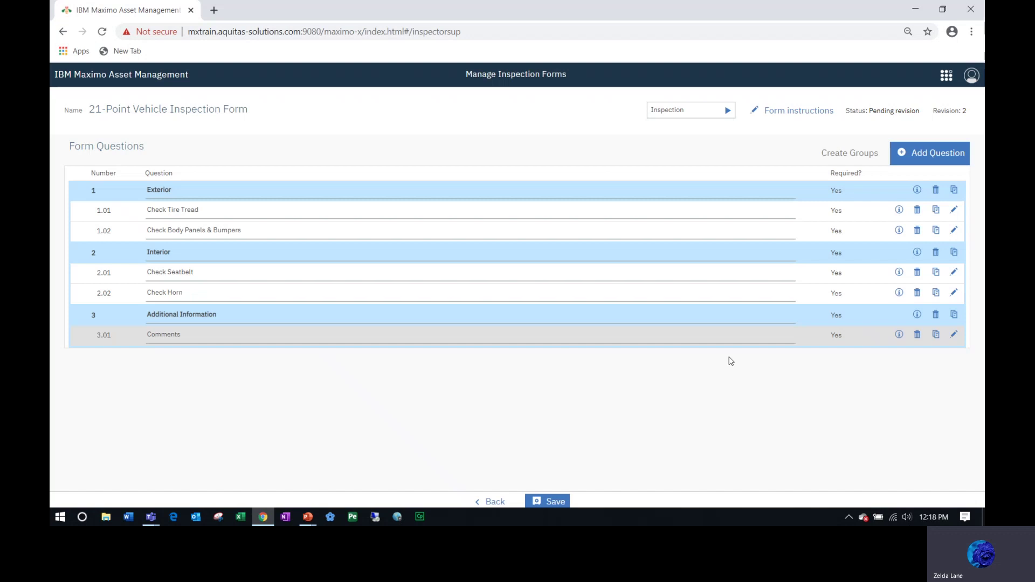
click(928, 155)
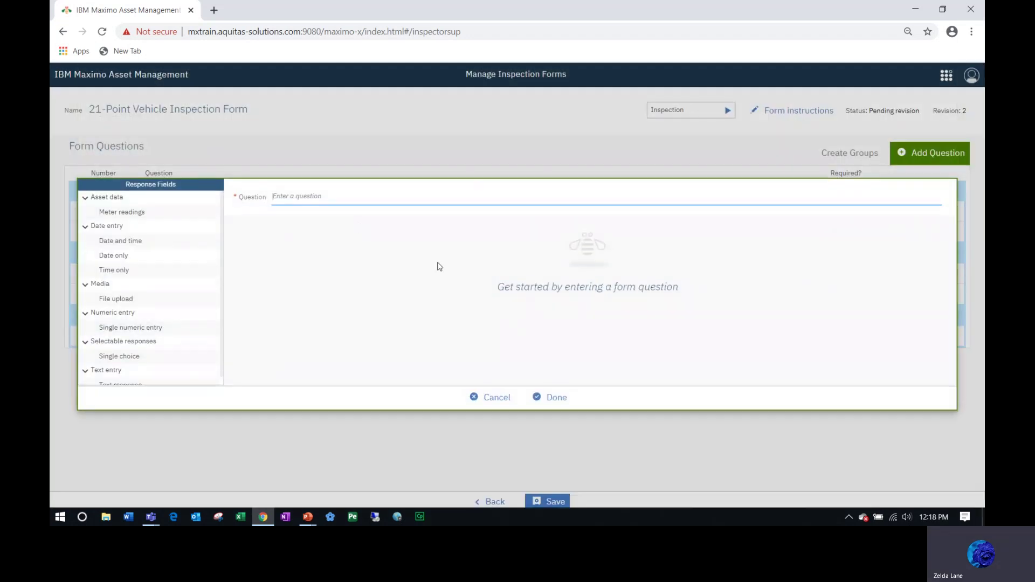
click(119, 357)
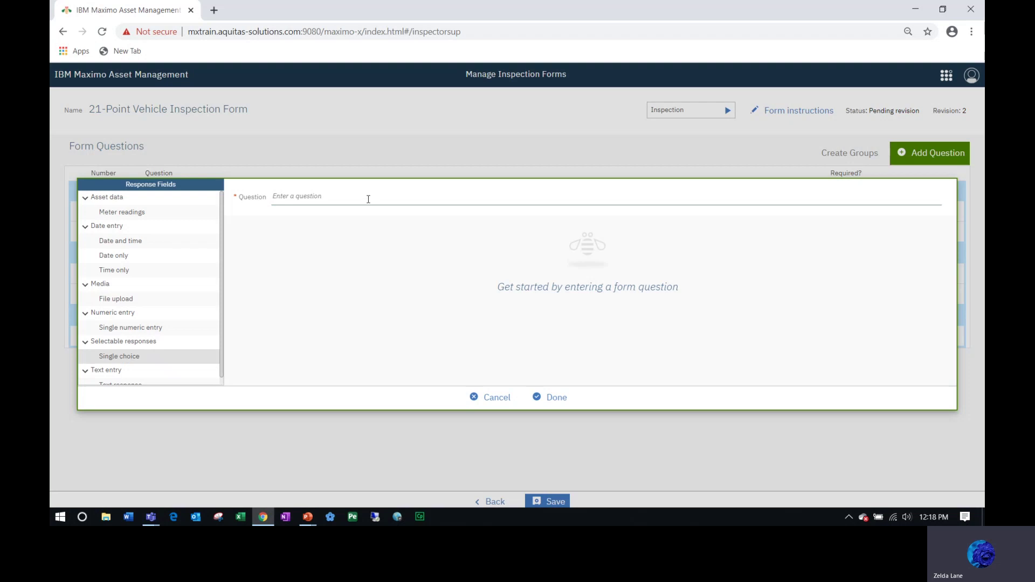
click(323, 195)
text(Check)
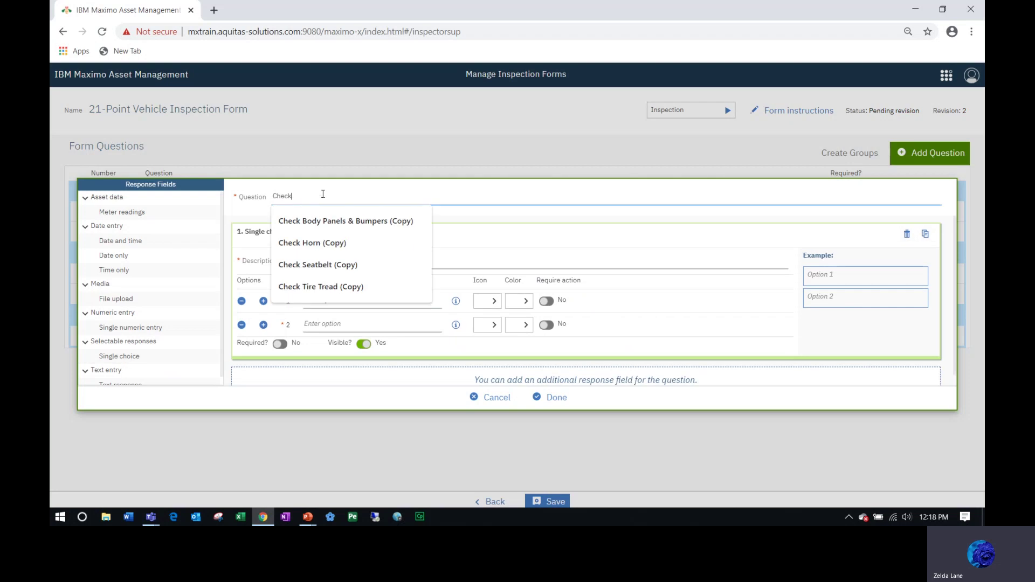
text( Tire Pressure)
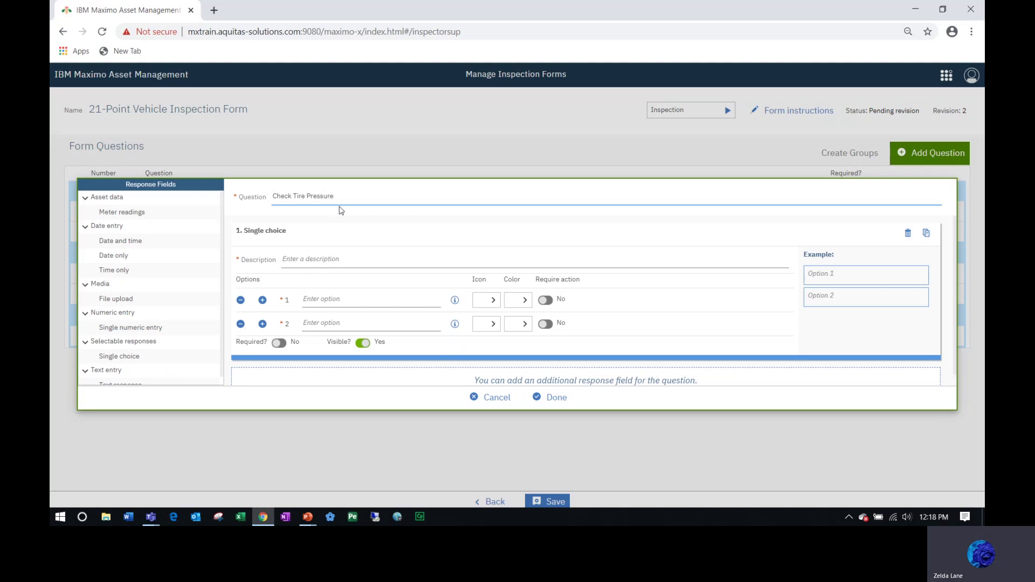
Copy the question text into the description and enter answers Pass and Fail.
drag(343, 196, 239, 194)
key(ctrl+c)
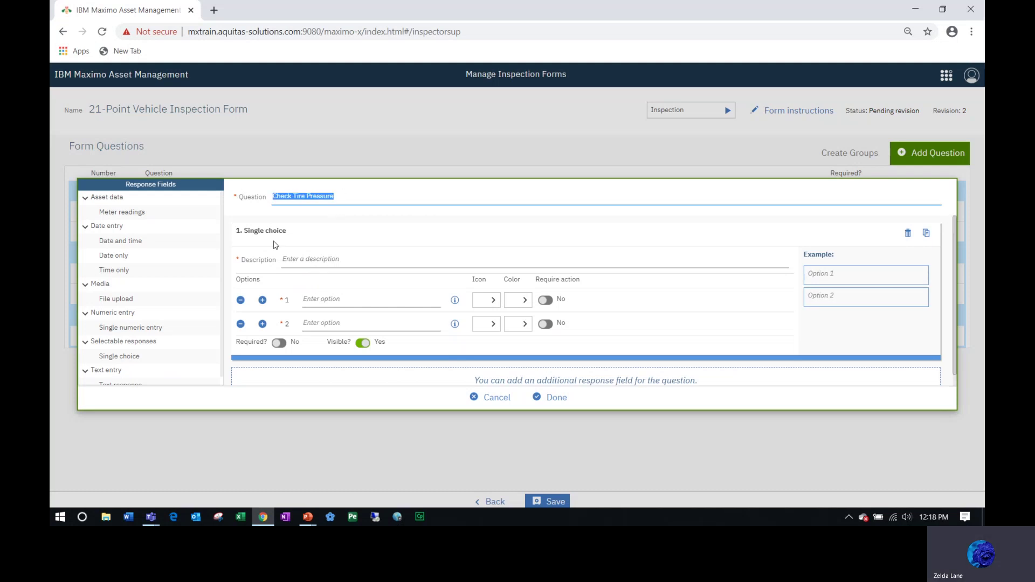
click(292, 263)
key(ctrl+v)
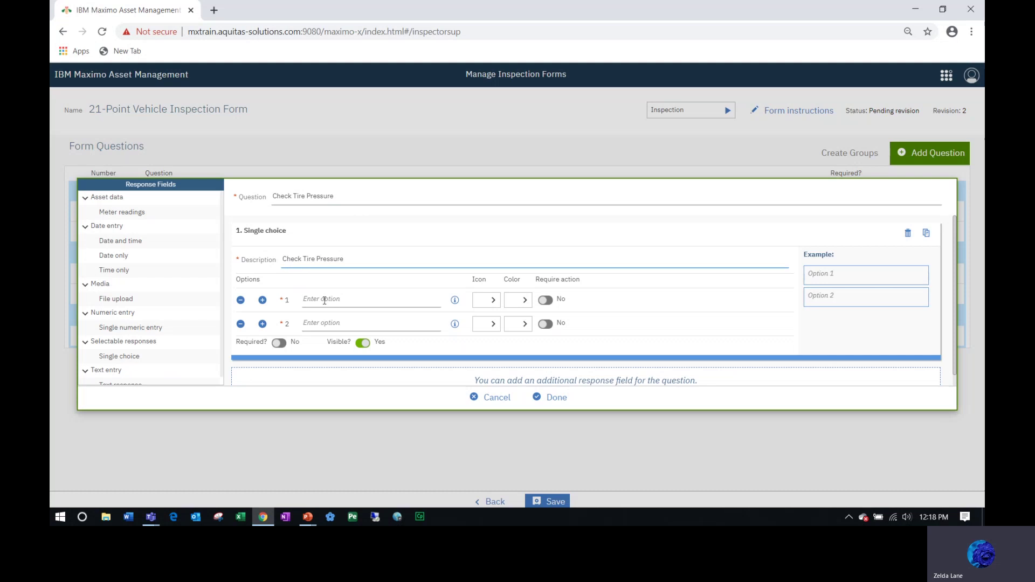
click(324, 300)
text(Pass)
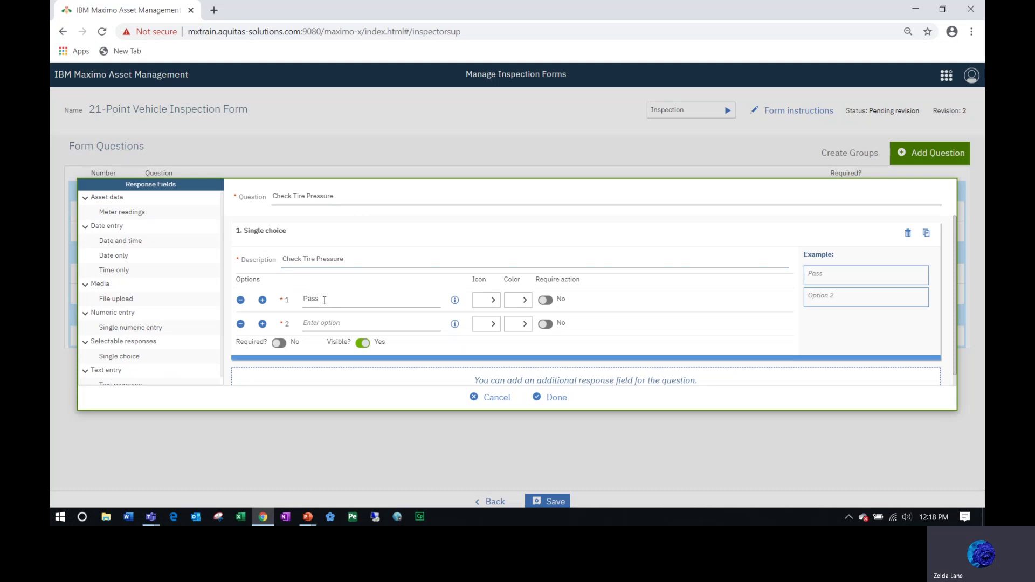
click(324, 323)
text(Fail)
Give Pass a check icon and Fail an X icon, mark it required, and finish.
click(495, 300)
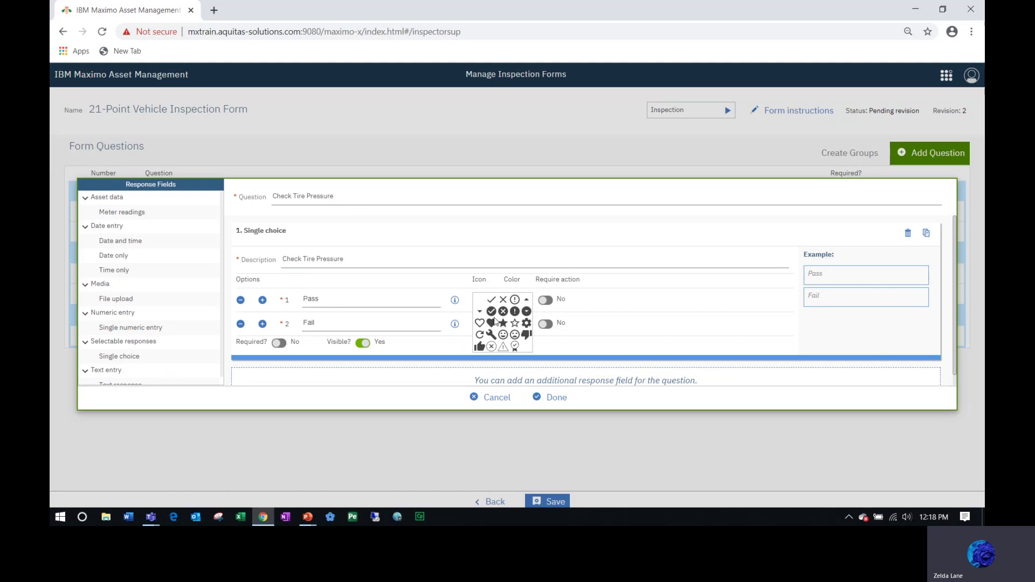
click(490, 311)
click(493, 325)
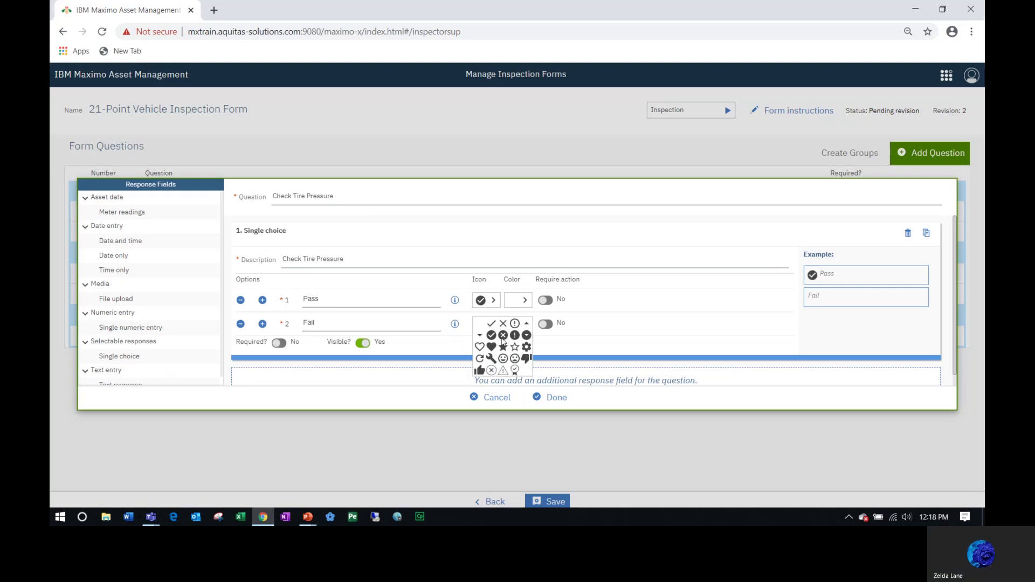
click(504, 342)
click(279, 344)
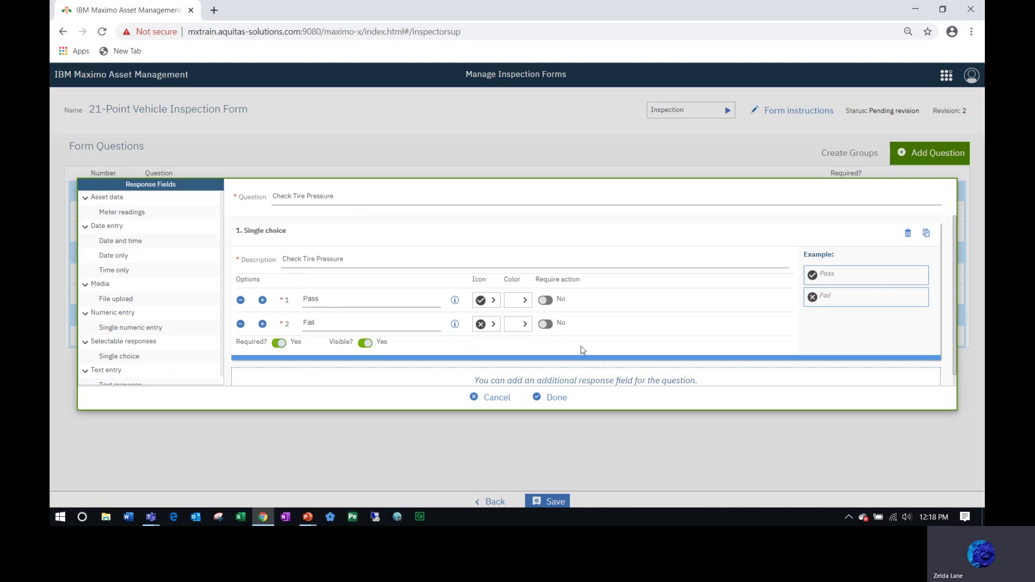
click(553, 398)
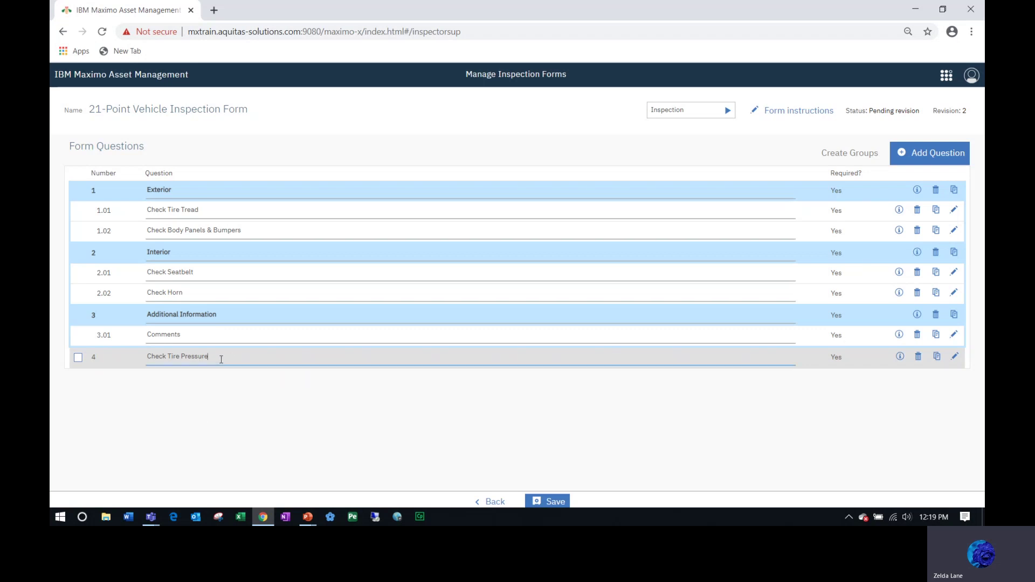
Drag Check Tire Pressure below Check Tire Tread in the Exterior group as 1.02.
drag(219, 357, 218, 237)
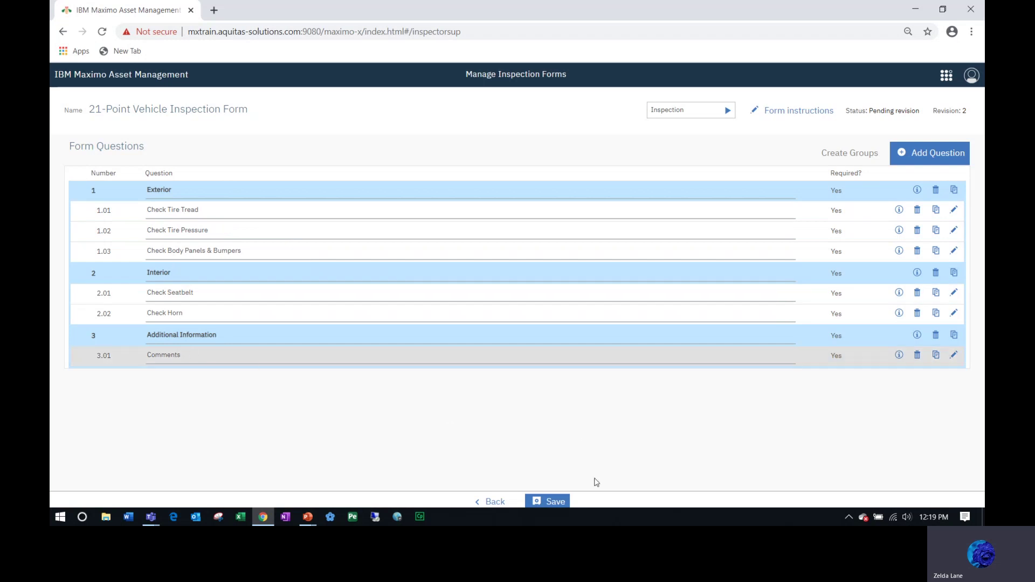
Save the question changes and switch revision 2 to Active.
click(559, 502)
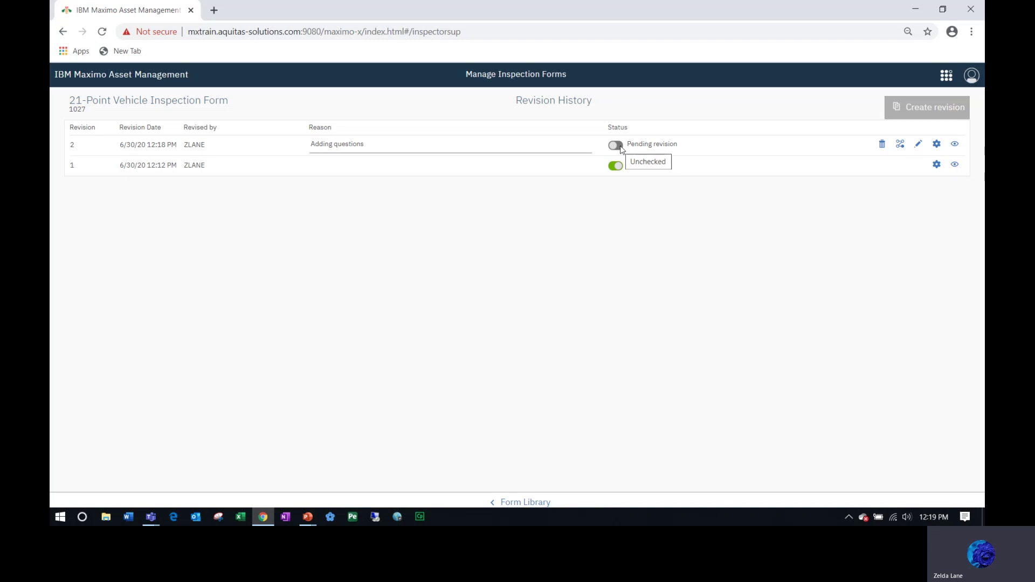
click(616, 147)
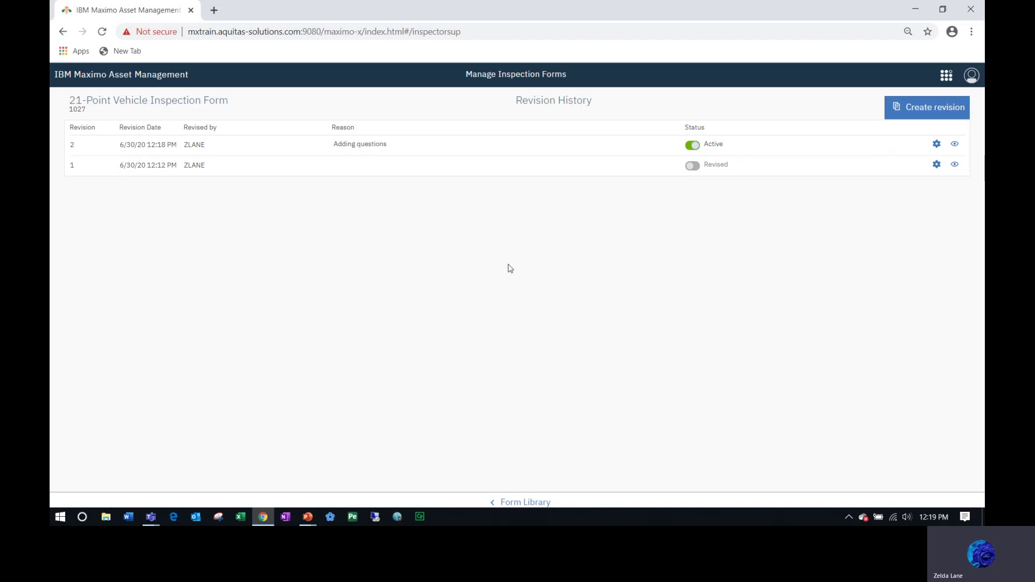
Go back to the Inspection Form Library showing the form at Revision 2 Active.
click(531, 504)
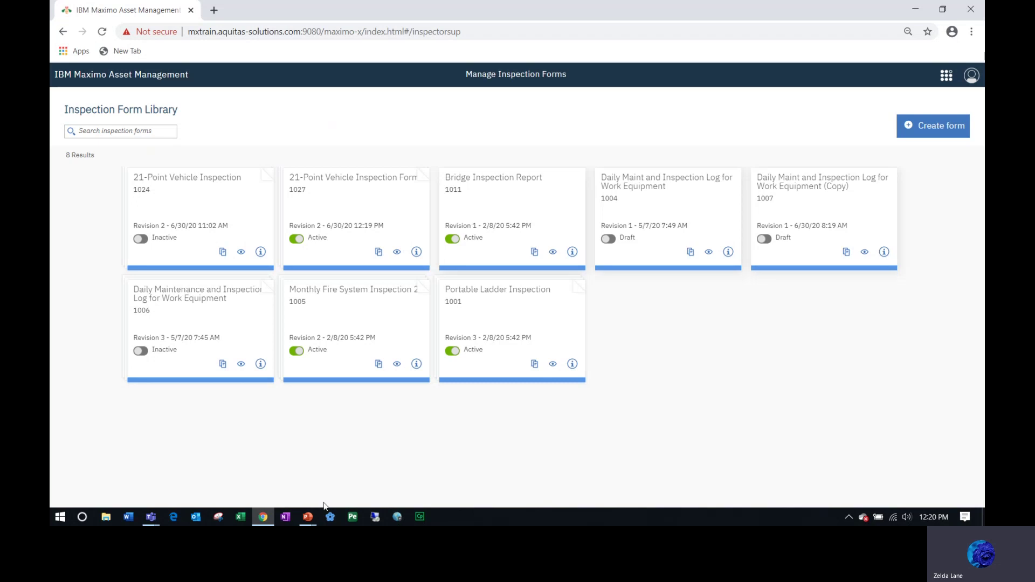
Bring the PowerPoint slide show back to the front from the taskbar.
mouse_move(307, 518)
click(361, 481)
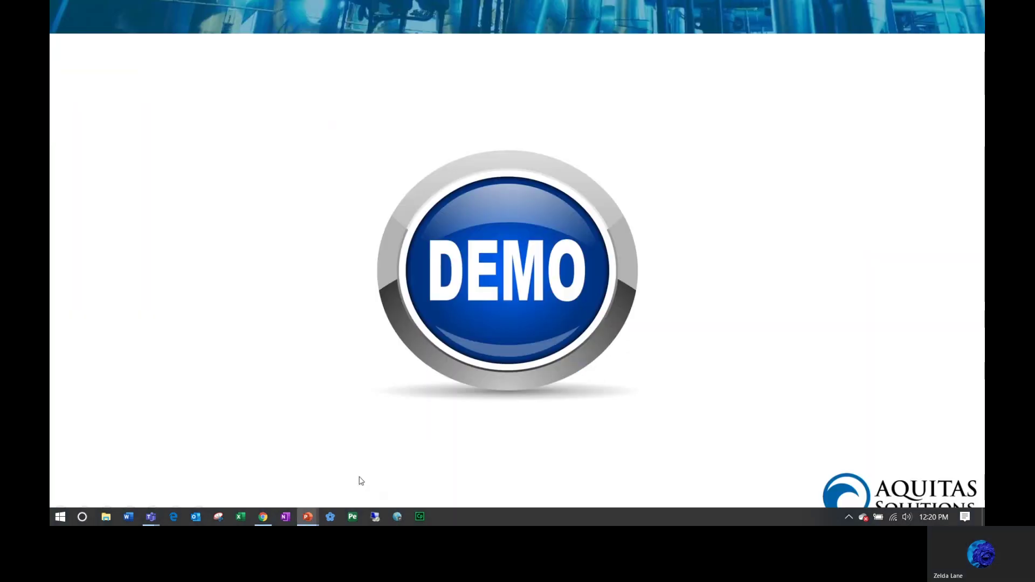